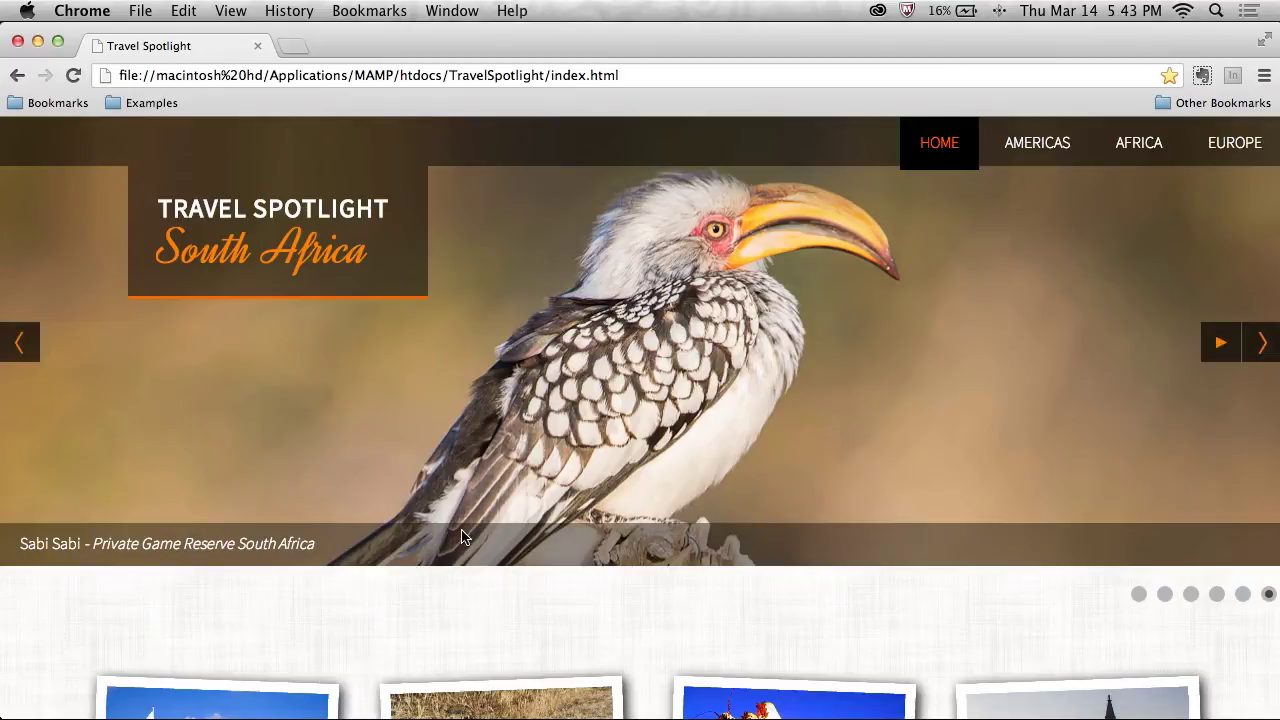
Scroll through the Travel Spotlight South Africa page, reviewing the Sabi Sabi article and Top 10 Trips.
scroll(461, 565, down, 5)
scroll(459, 565, down, 5)
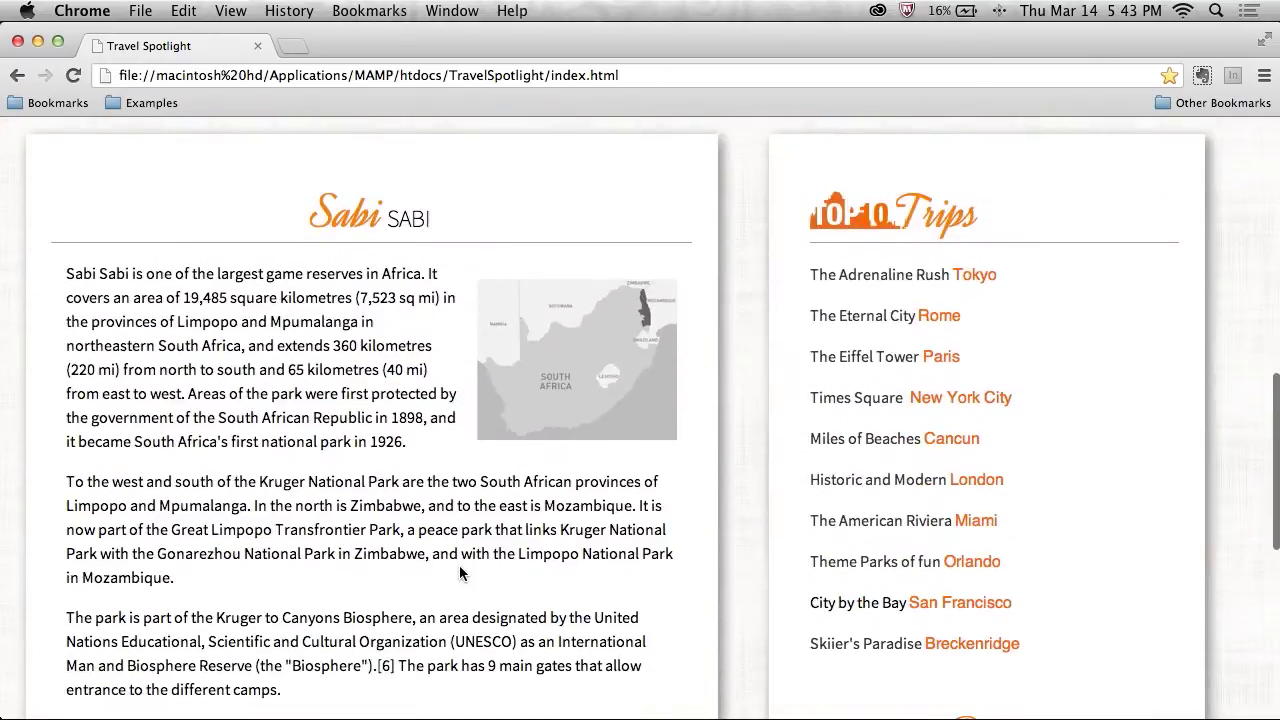
scroll(459, 565, up, 5)
scroll(459, 565, up, 3)
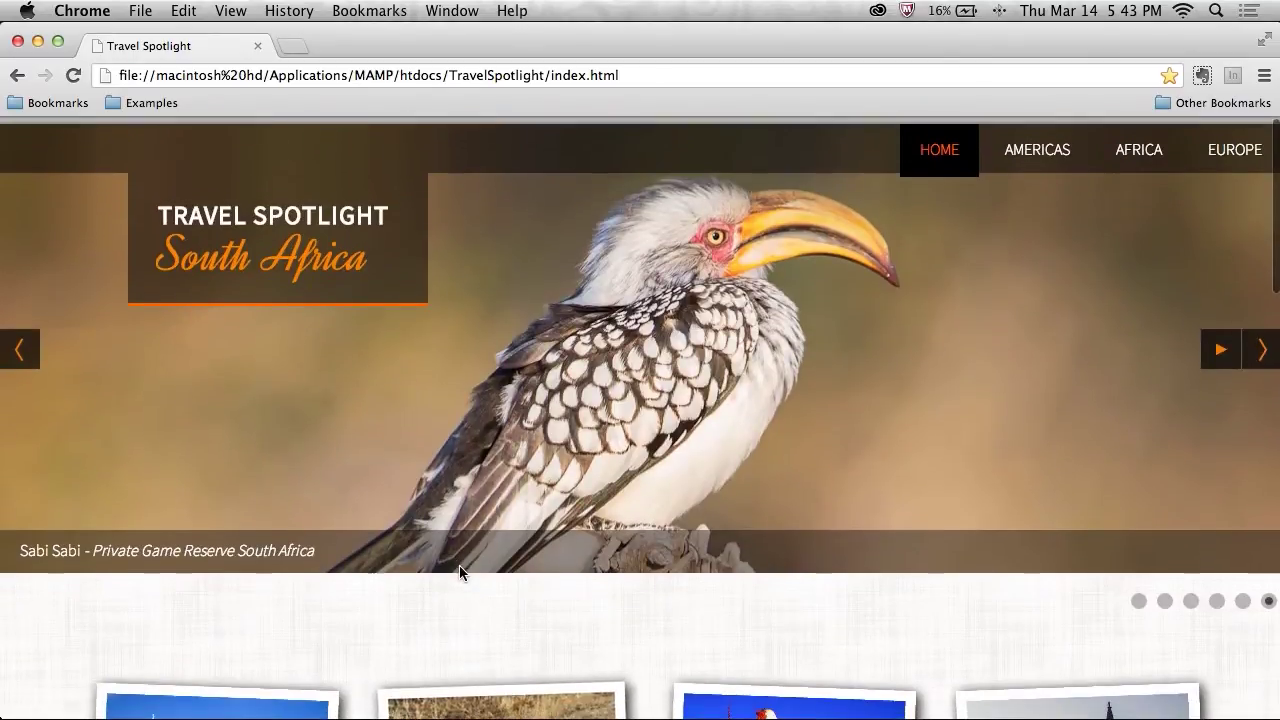
Minimize Chrome and bring up TravelSpotlight.psd in Photoshop with the Swatches panel menu showing.
click(37, 43)
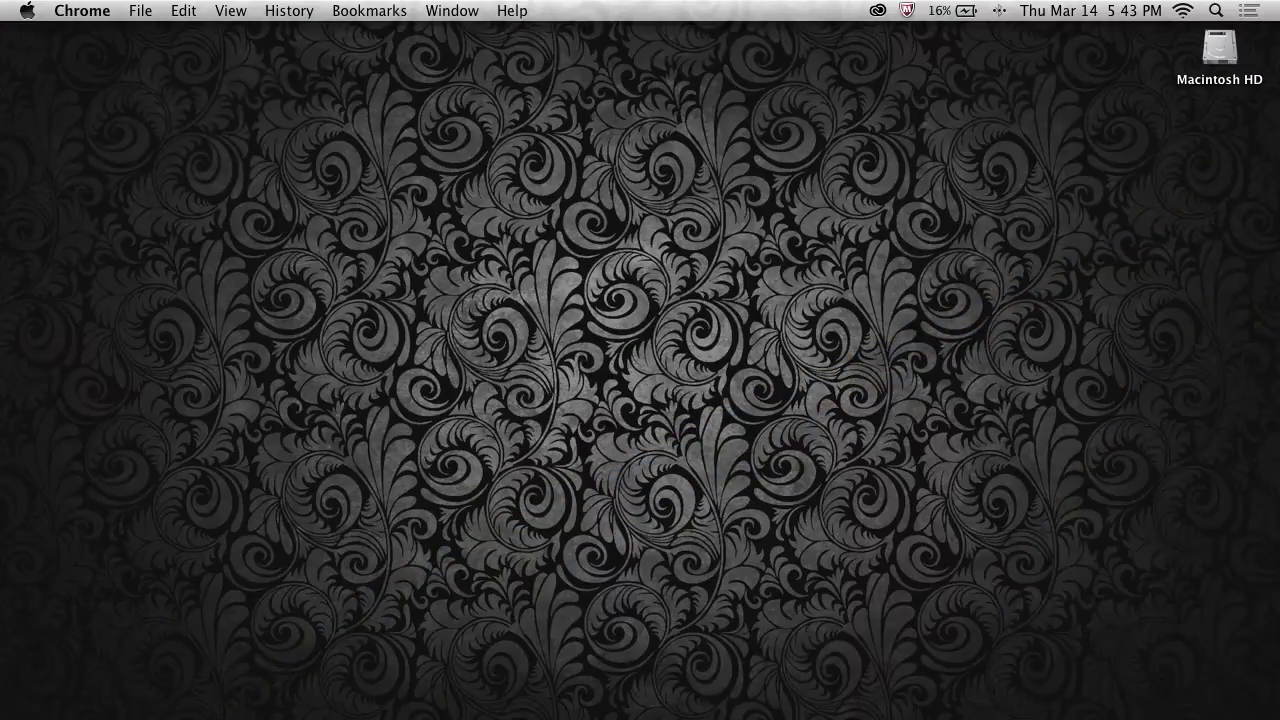
key(super+Tab)
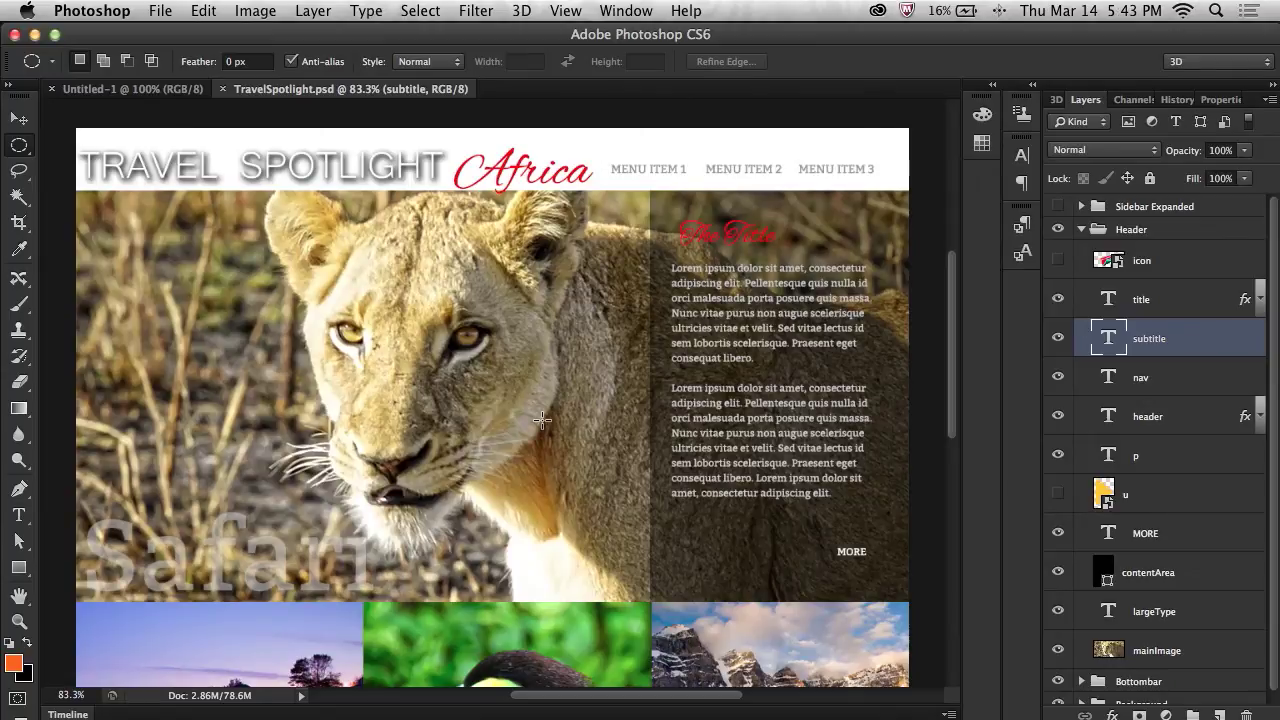
click(601, 12)
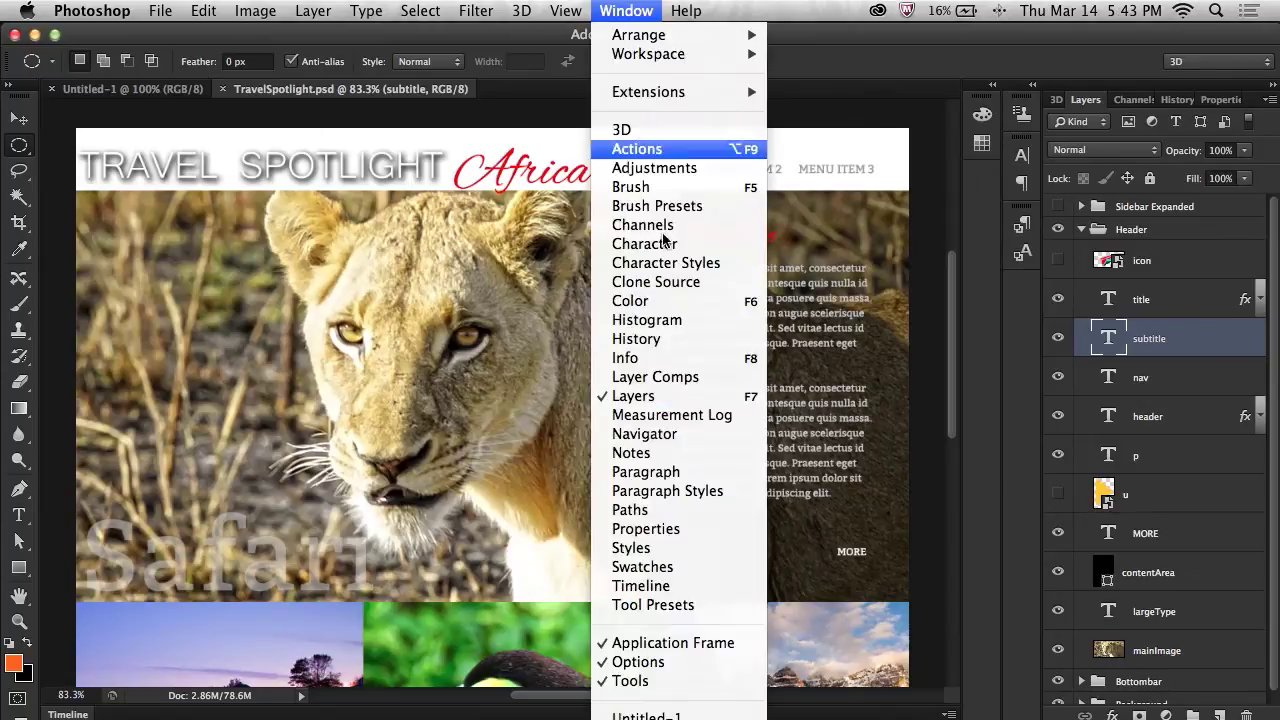
click(673, 568)
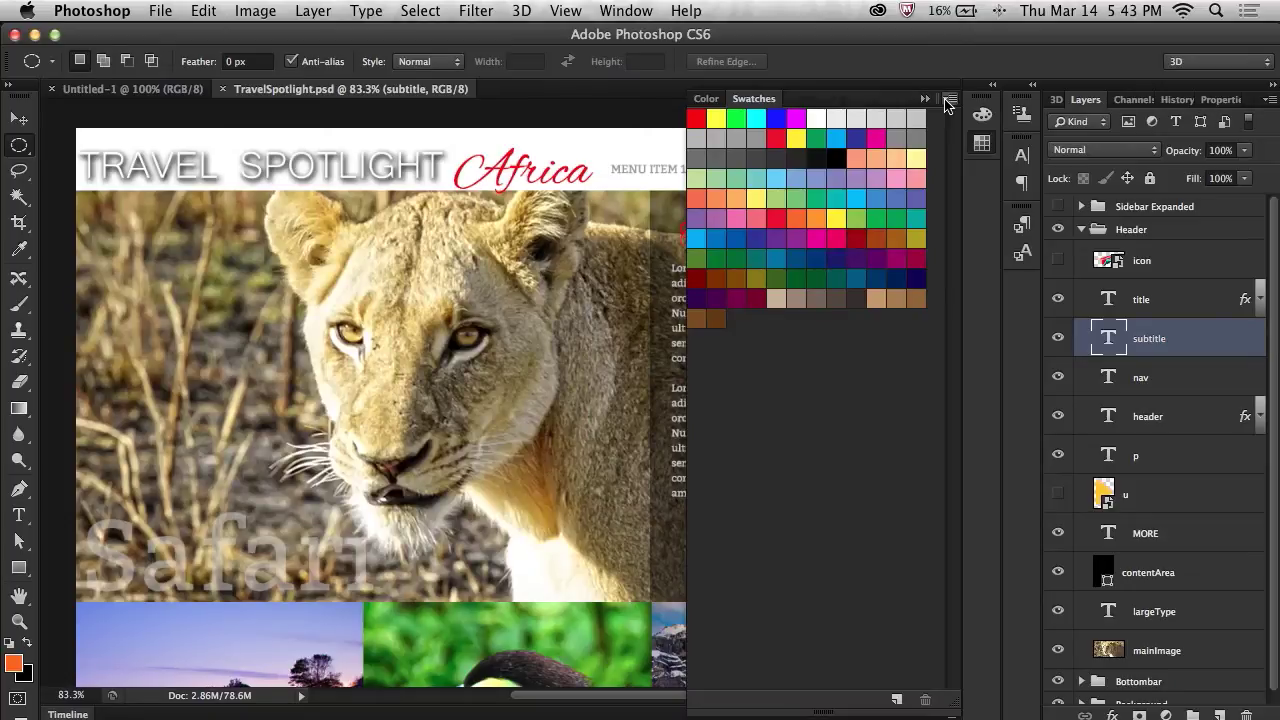
click(949, 102)
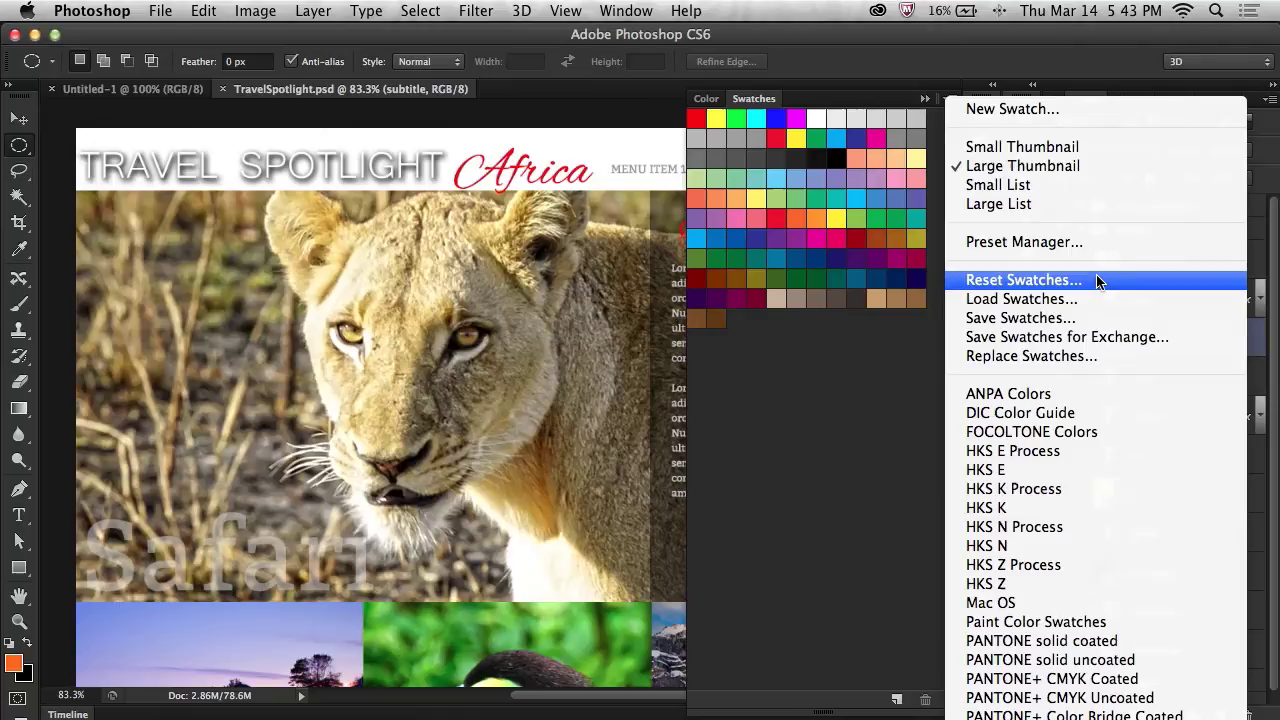
Replace the default swatches with the colours from the css folder's style.css.
click(1113, 357)
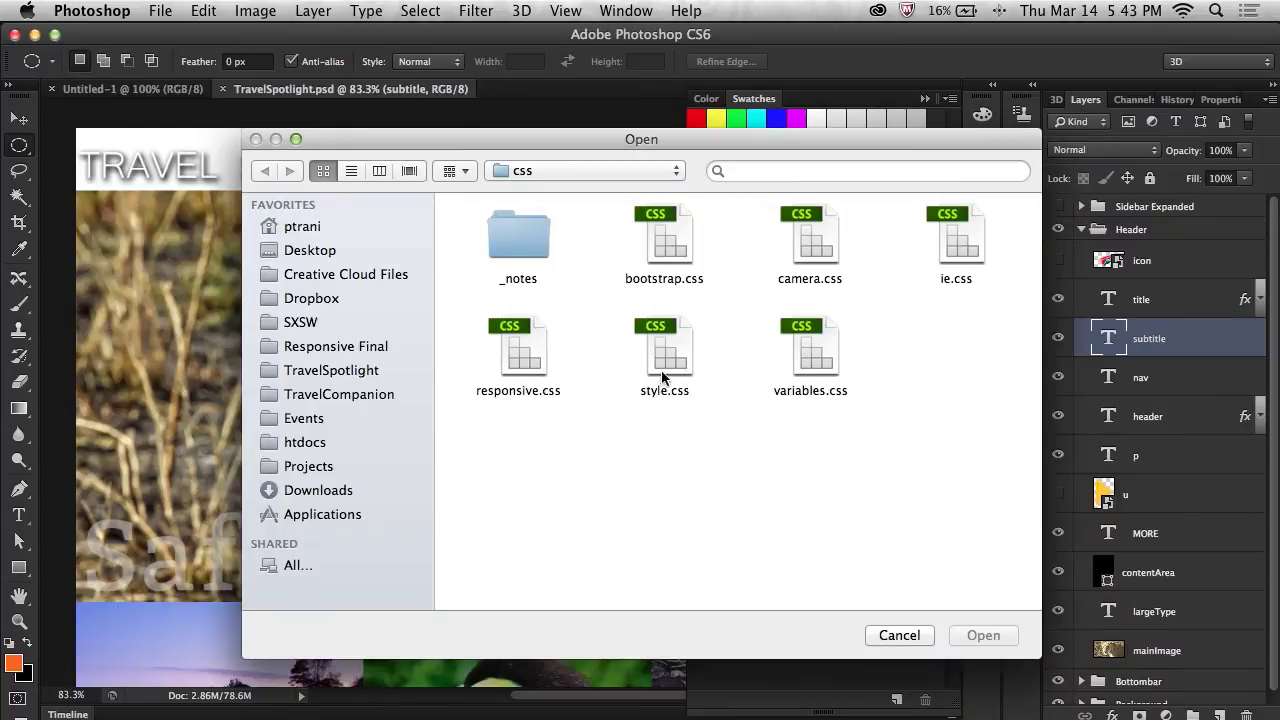
click(664, 377)
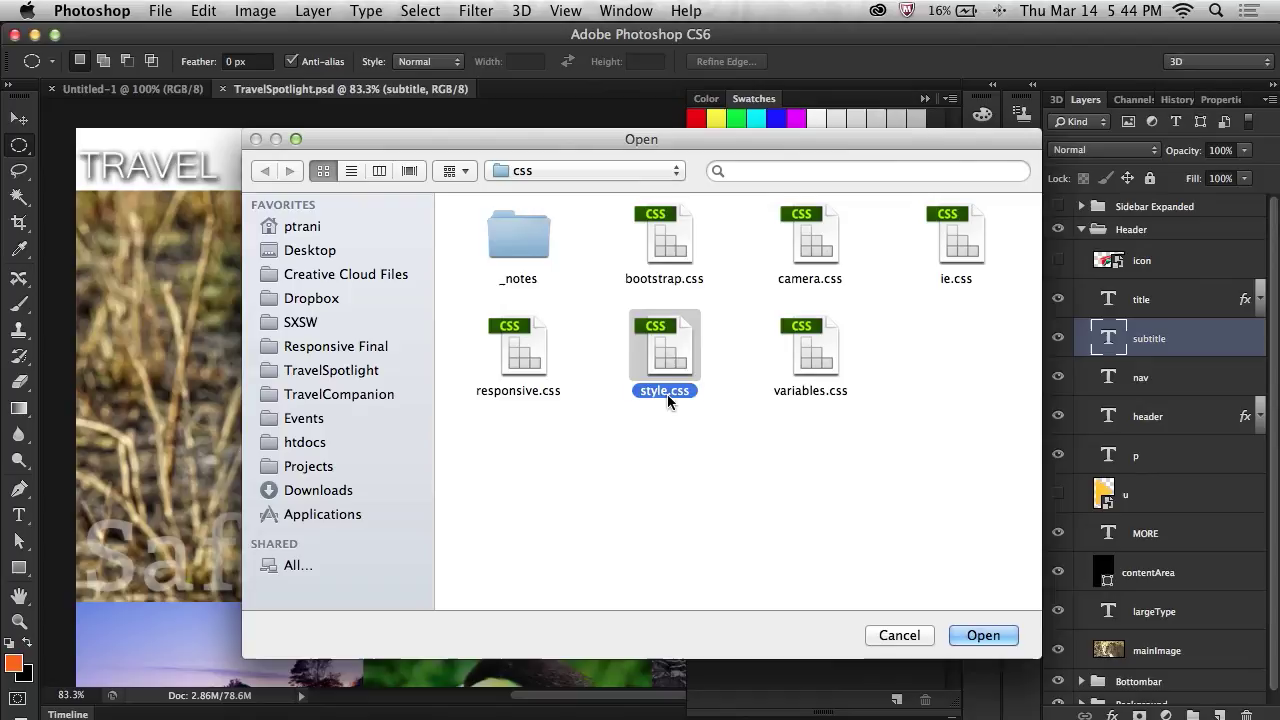
click(982, 636)
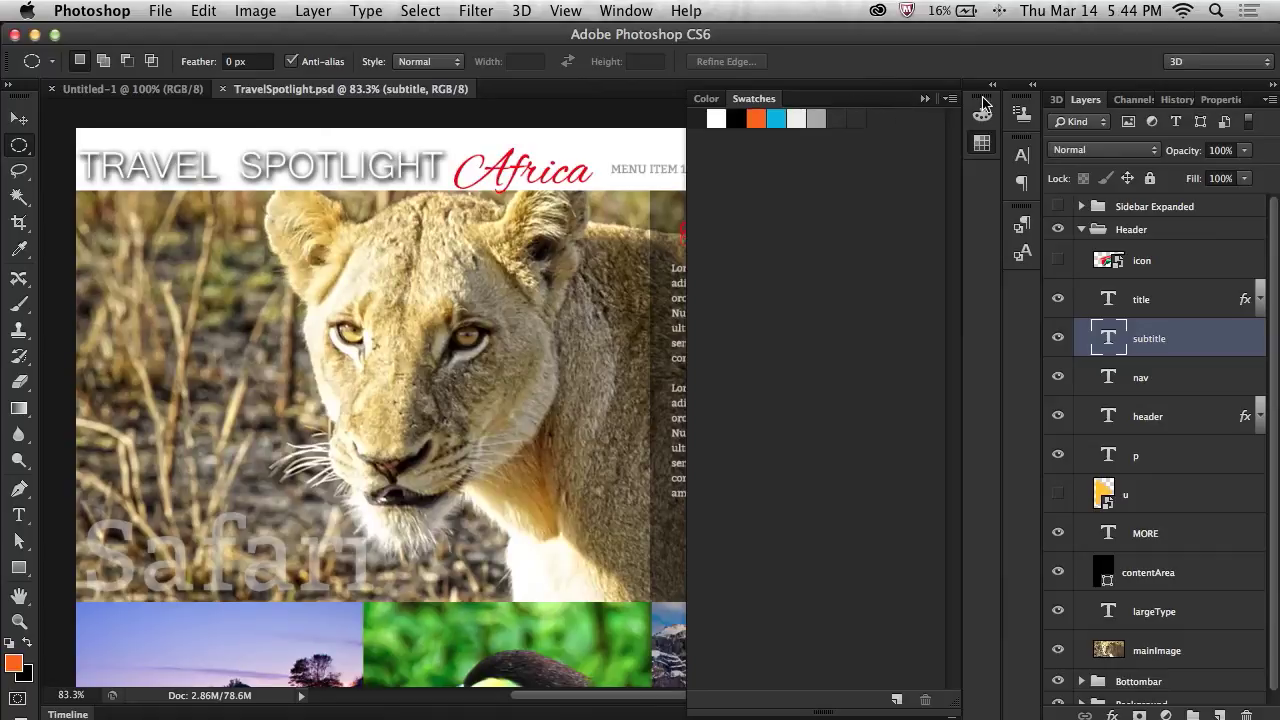
Switch the Swatches panel to Large List view, showing names like #FF6600 and #0AB3DE.
click(951, 99)
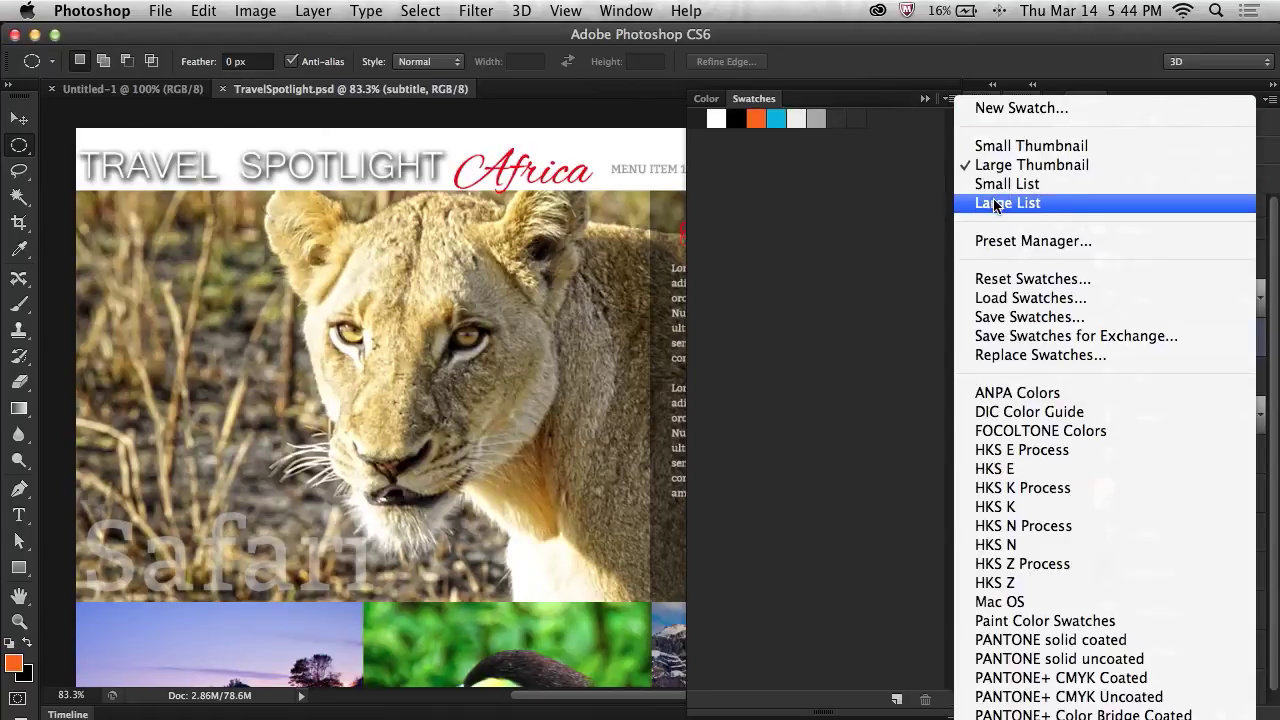
click(995, 204)
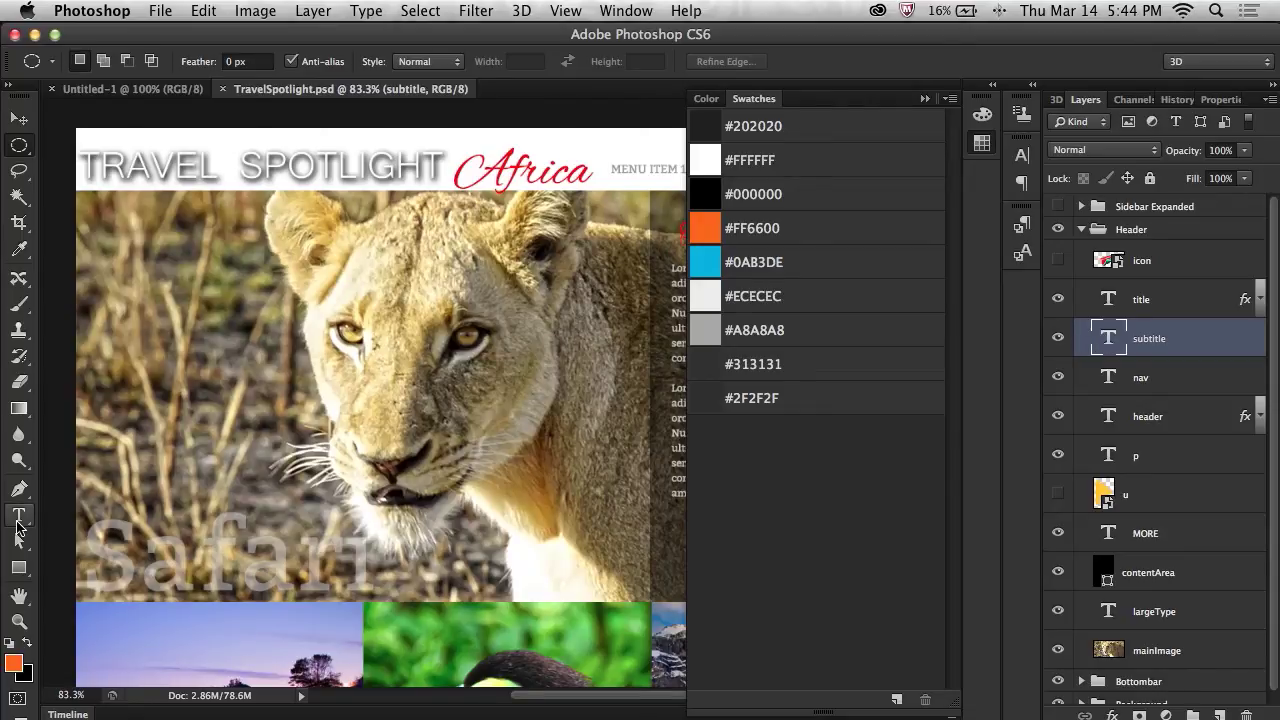
Recolour the Africa subtitle text to the site orange swatch #FF6600.
click(18, 515)
click(615, 66)
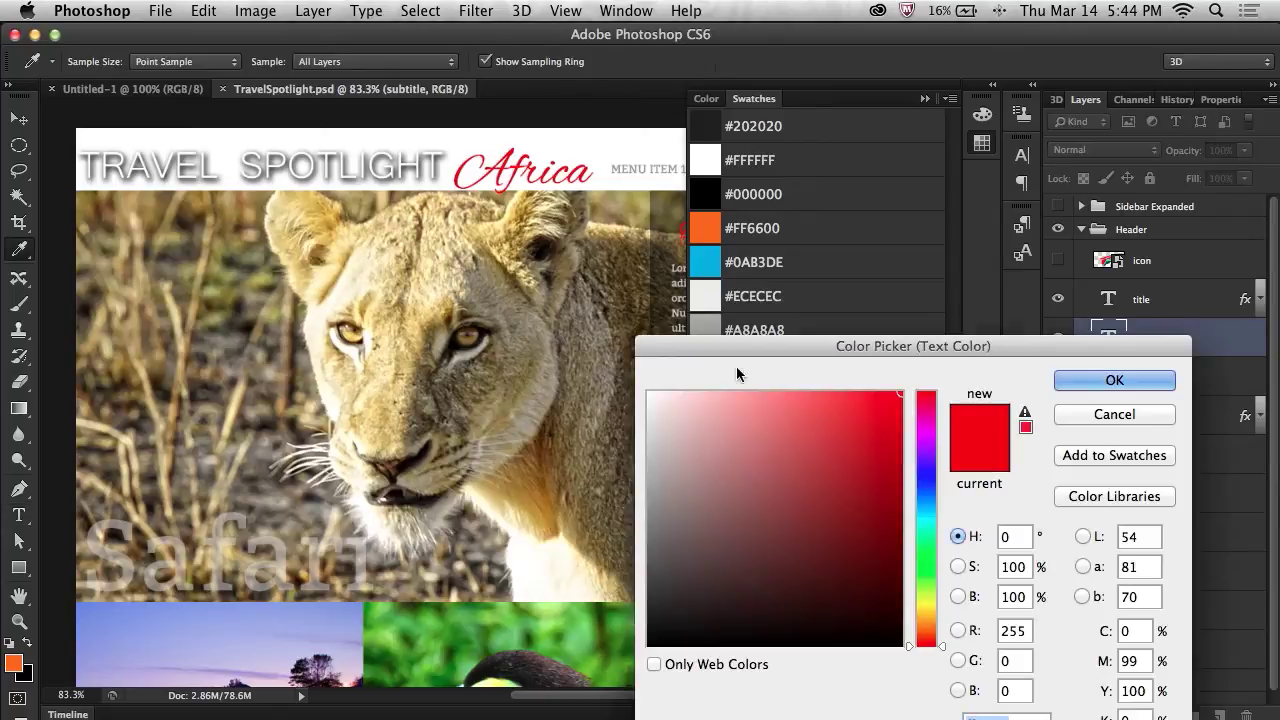
drag(878, 409, 649, 393)
drag(698, 452, 920, 428)
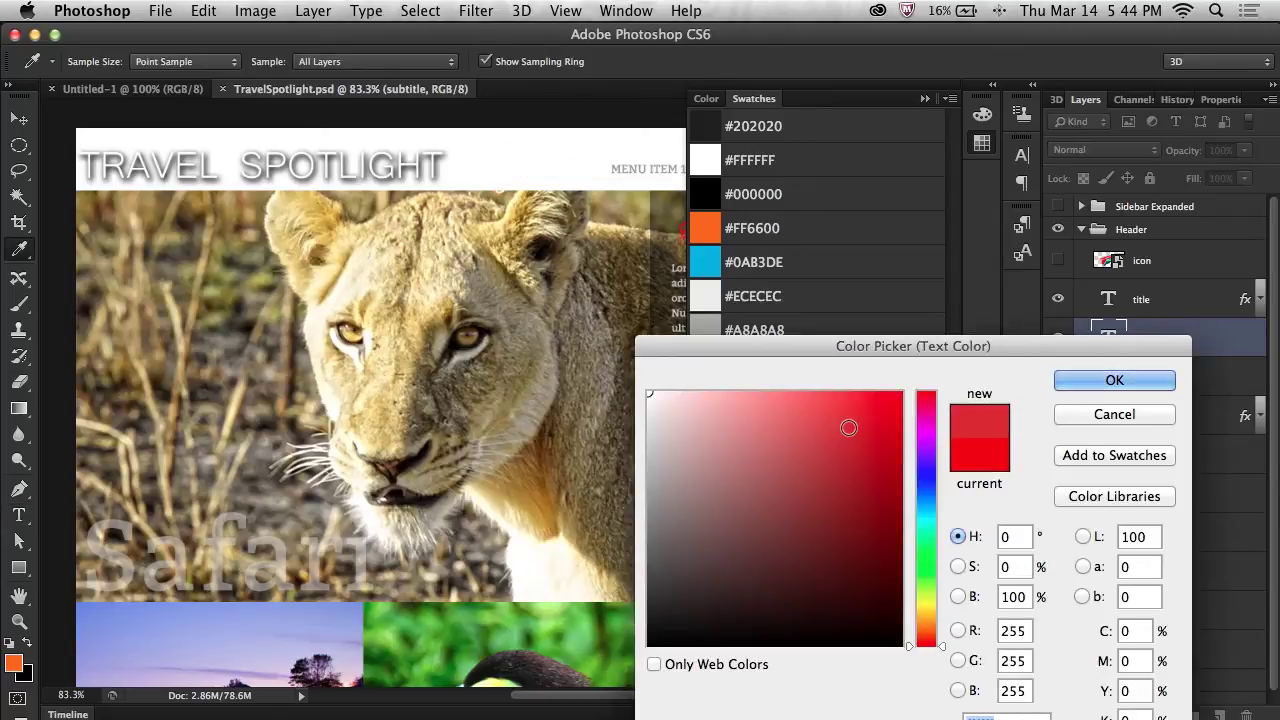
drag(921, 655, 895, 585)
click(863, 429)
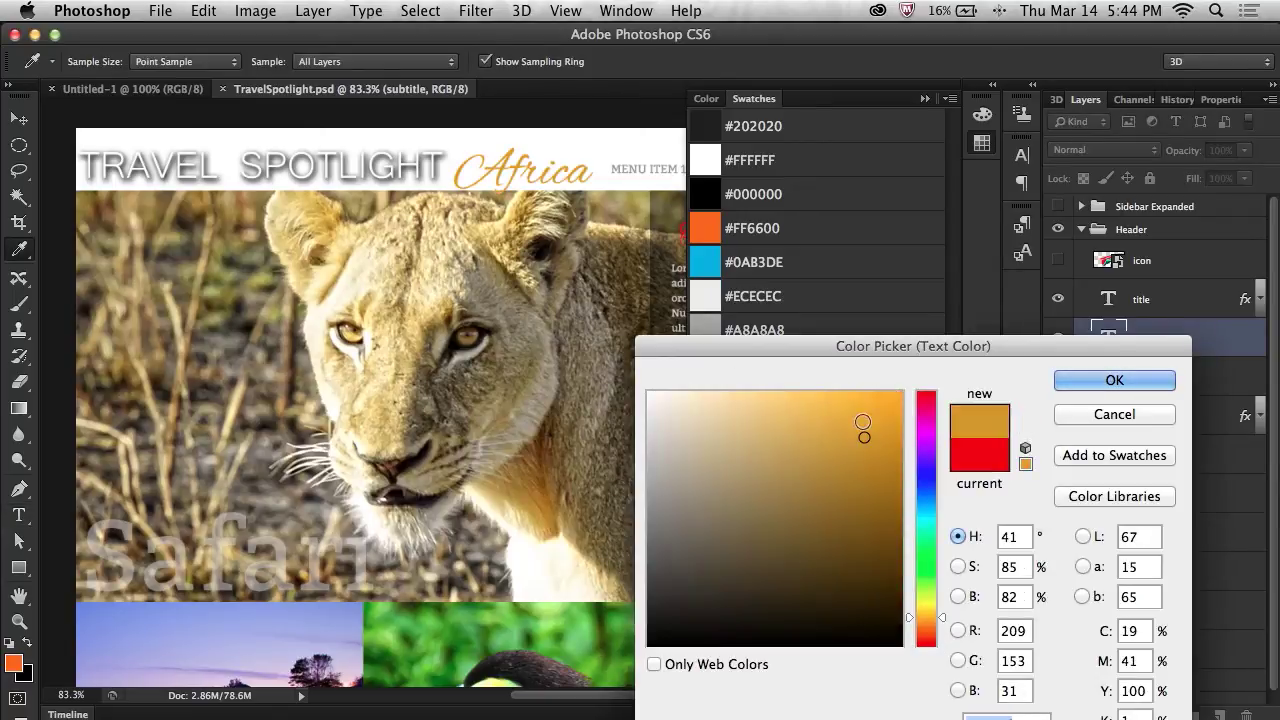
click(708, 226)
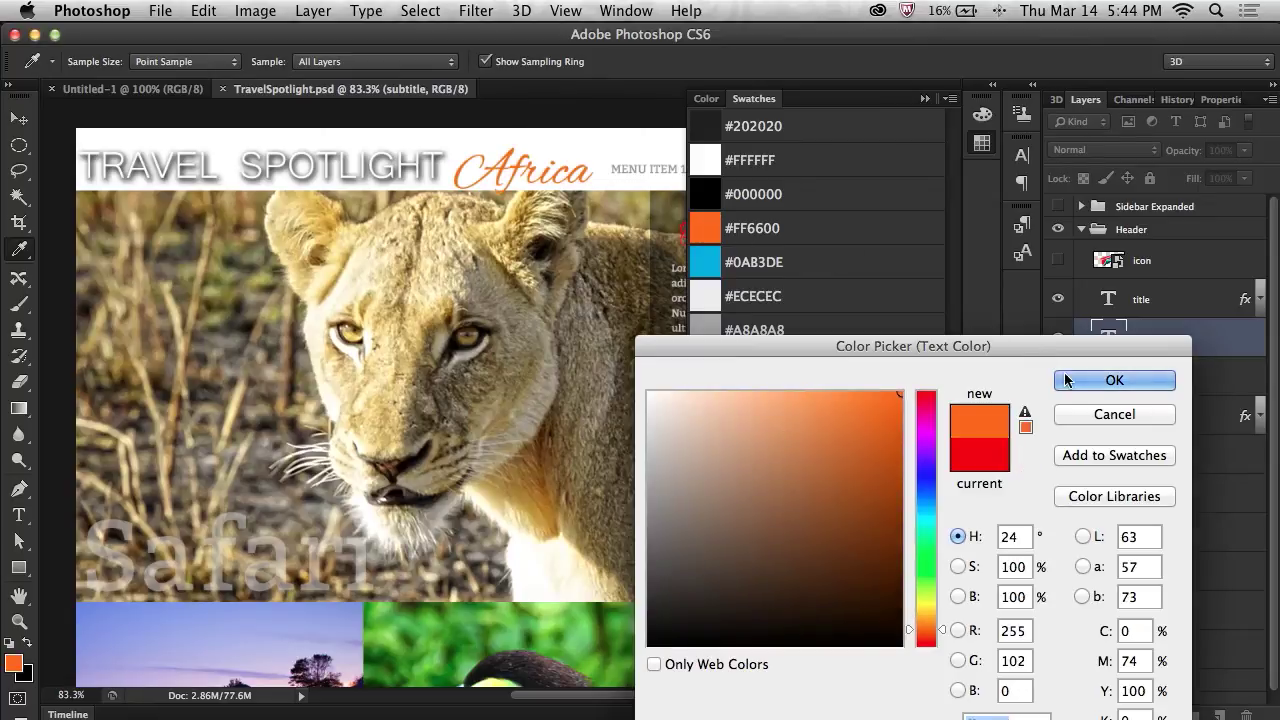
key(Return)
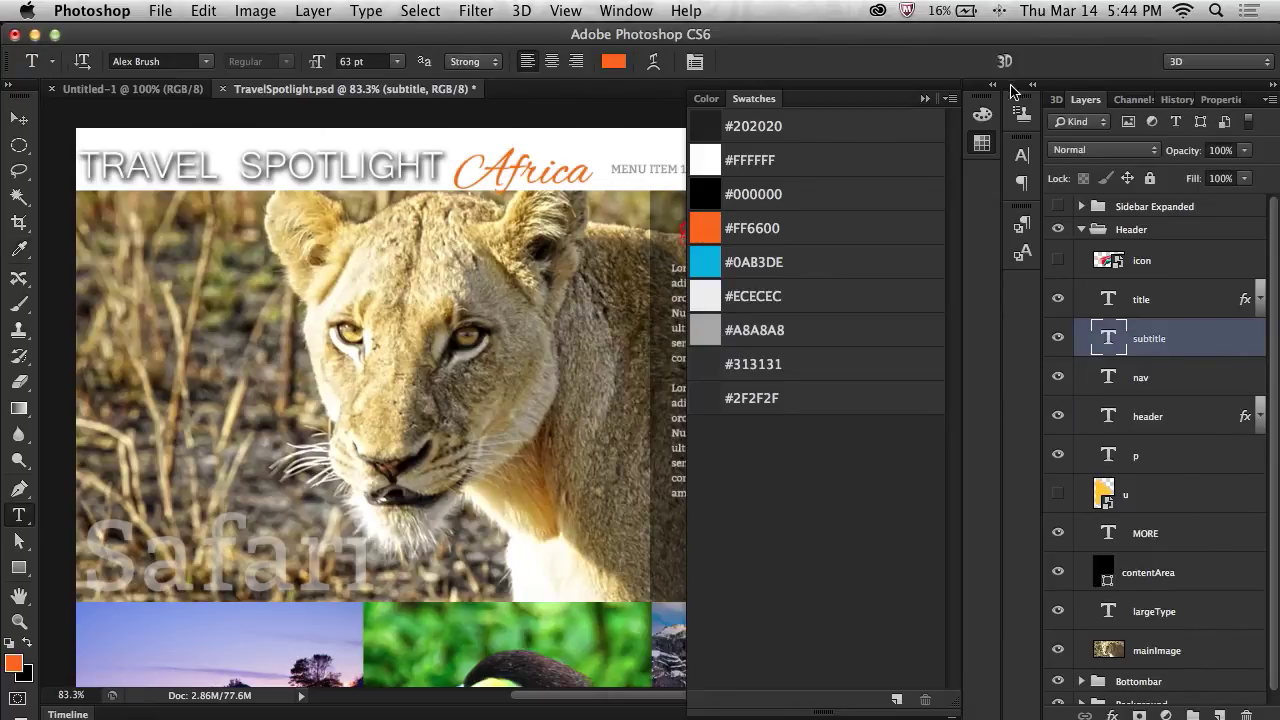
Expand the Character and Character Styles panels listing Heading1, p, Heading2 and links.
scroll(540, 280, down, 10)
scroll(345, 466, right, 4)
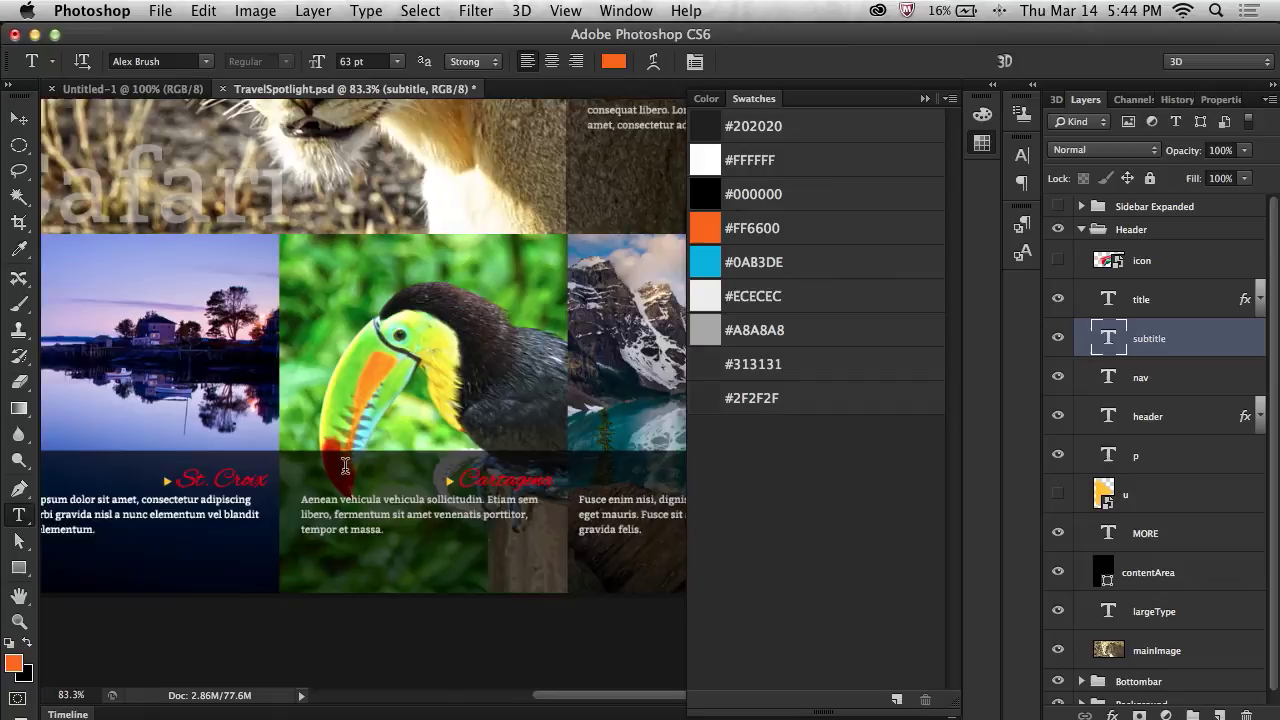
scroll(345, 466, right, 1)
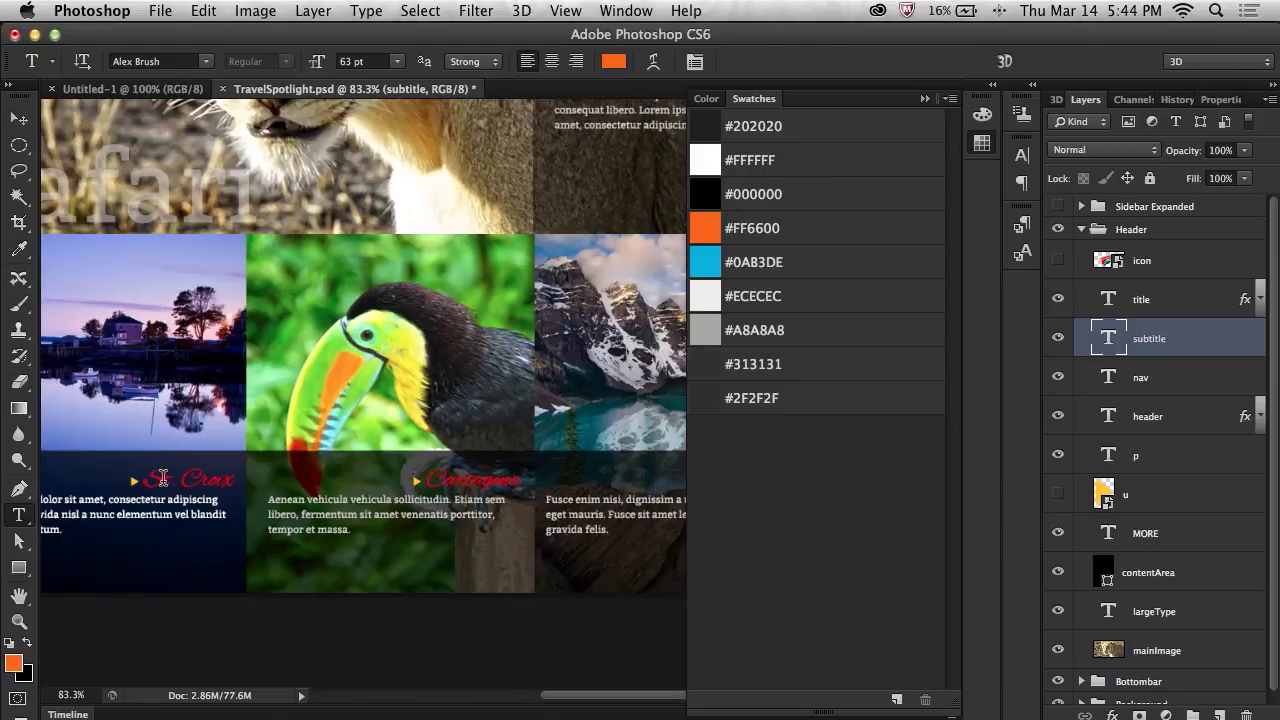
scroll(433, 478, right, 5)
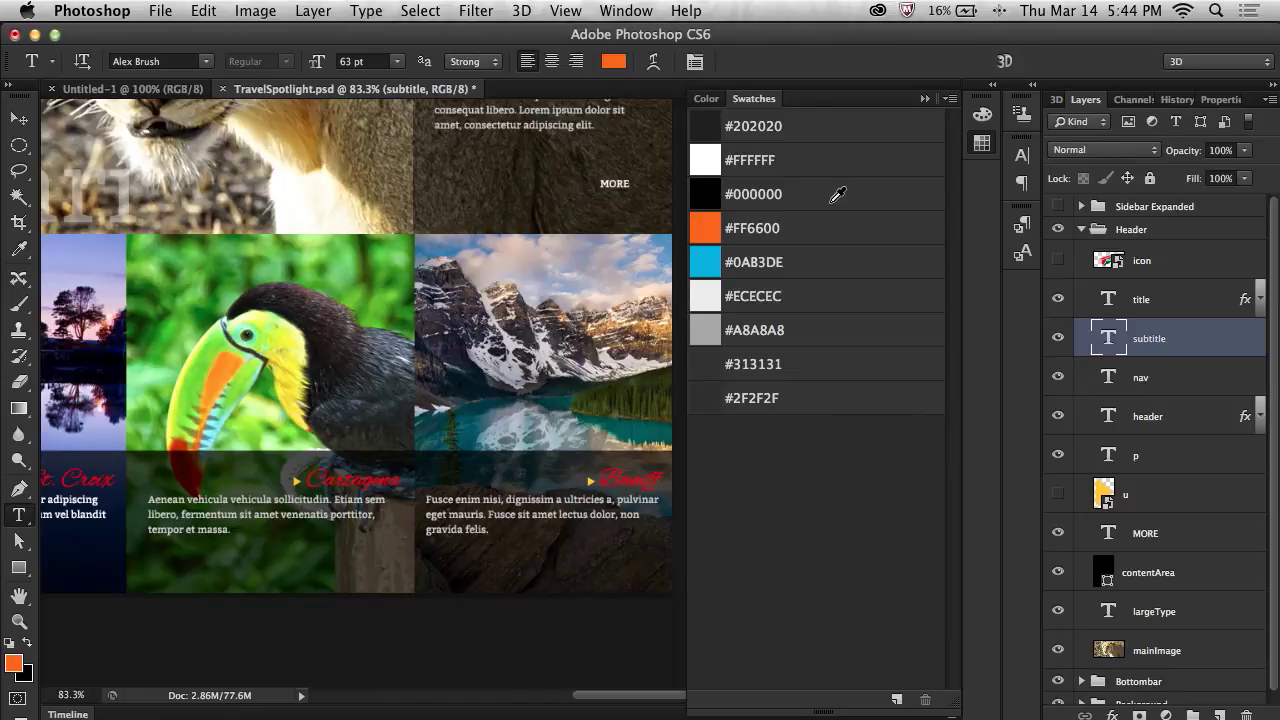
click(1031, 85)
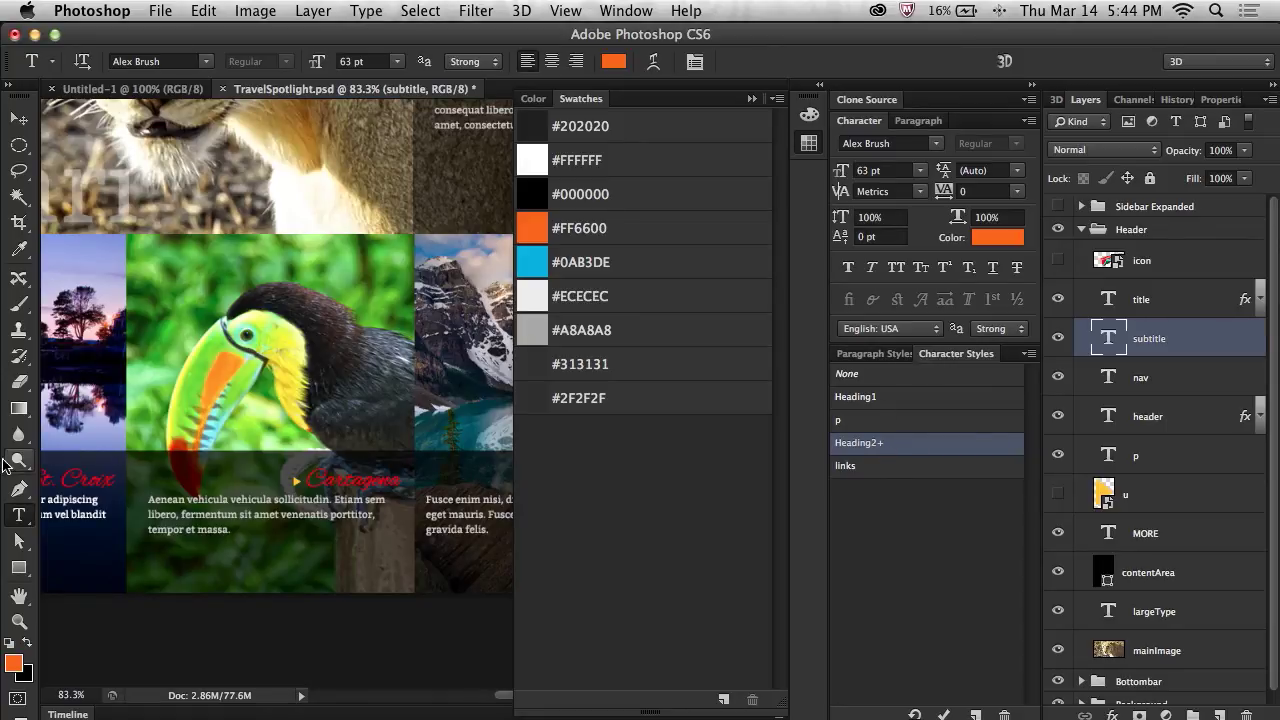
Set the Heading2 character style's text colour to the site orange #FF6600.
double_click(945, 442)
click(828, 619)
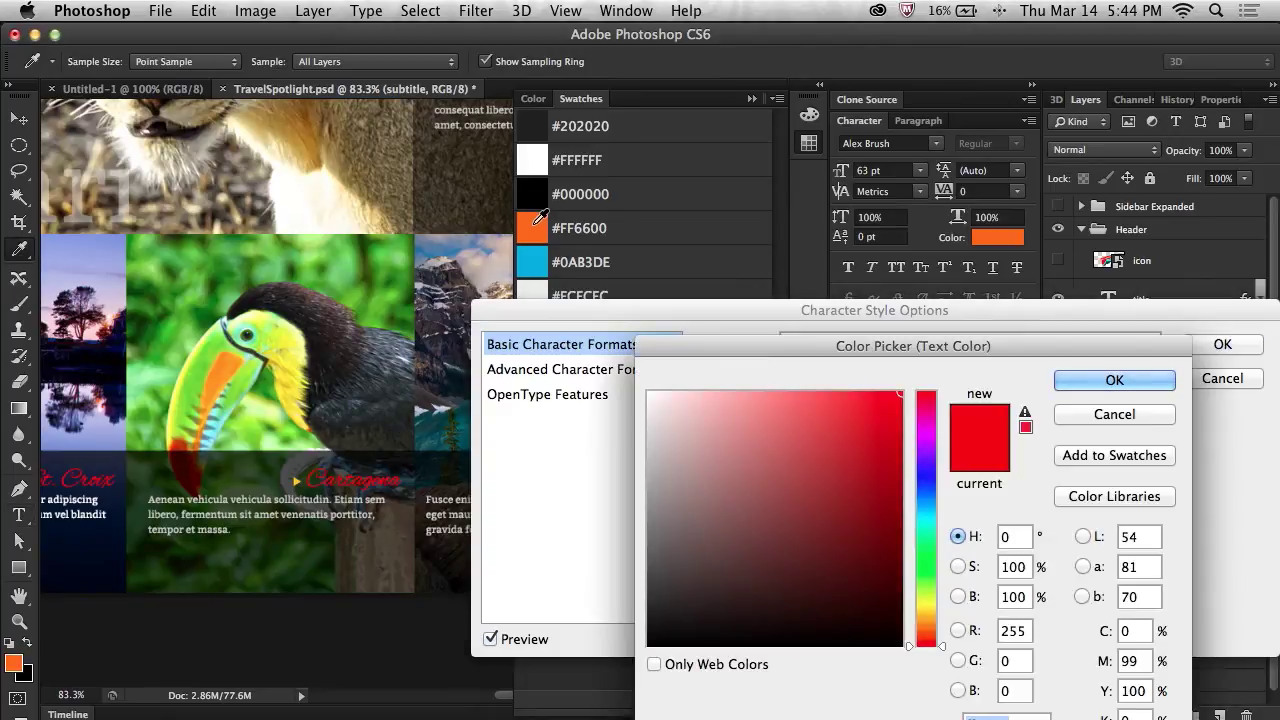
click(538, 228)
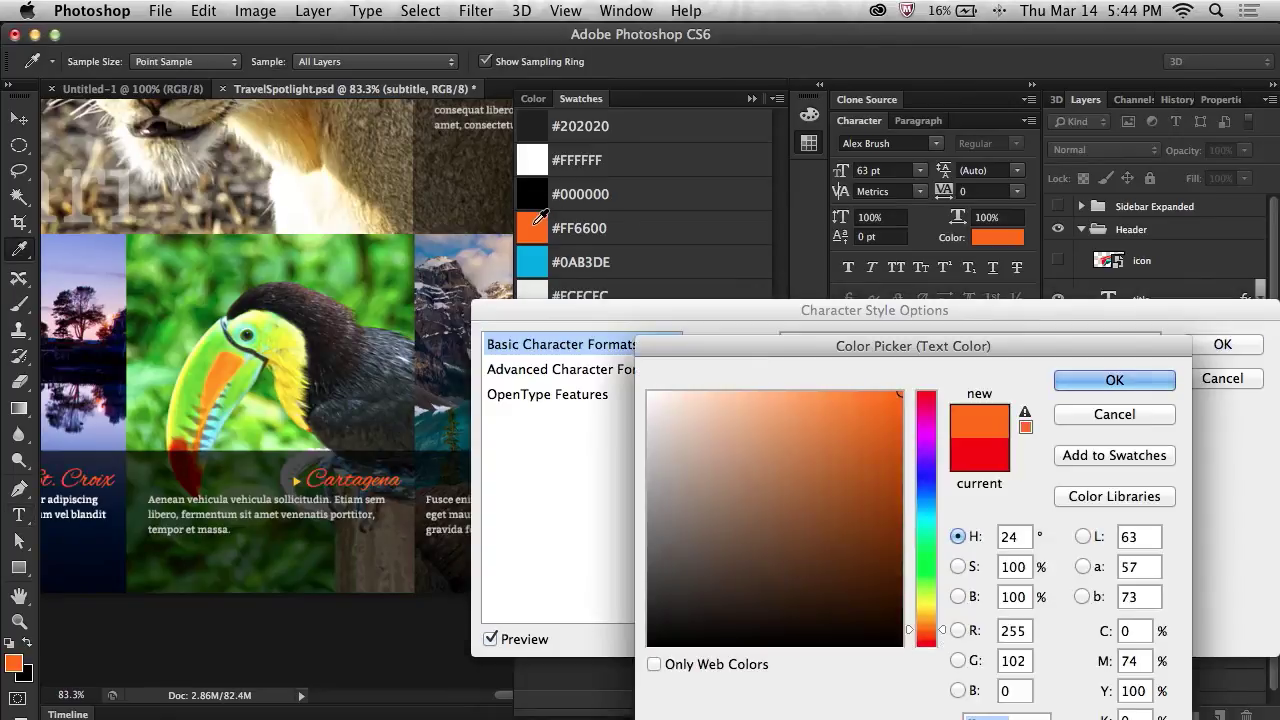
click(1097, 379)
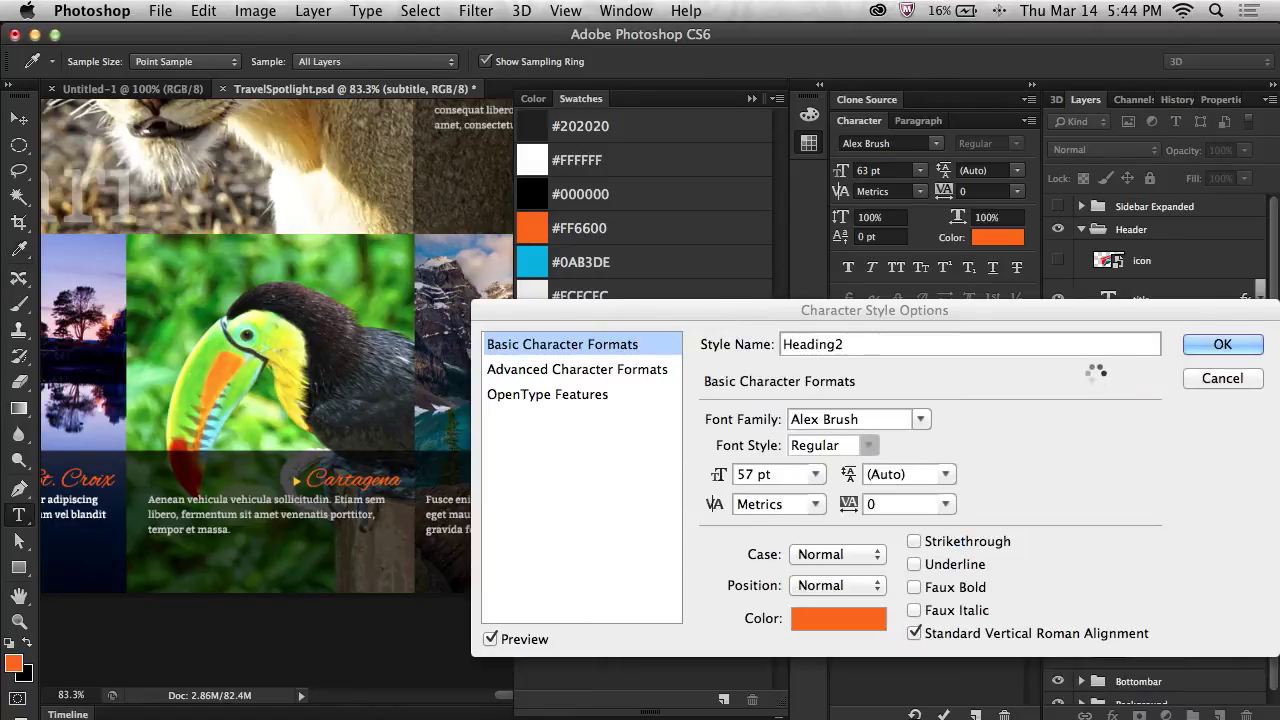
click(1197, 346)
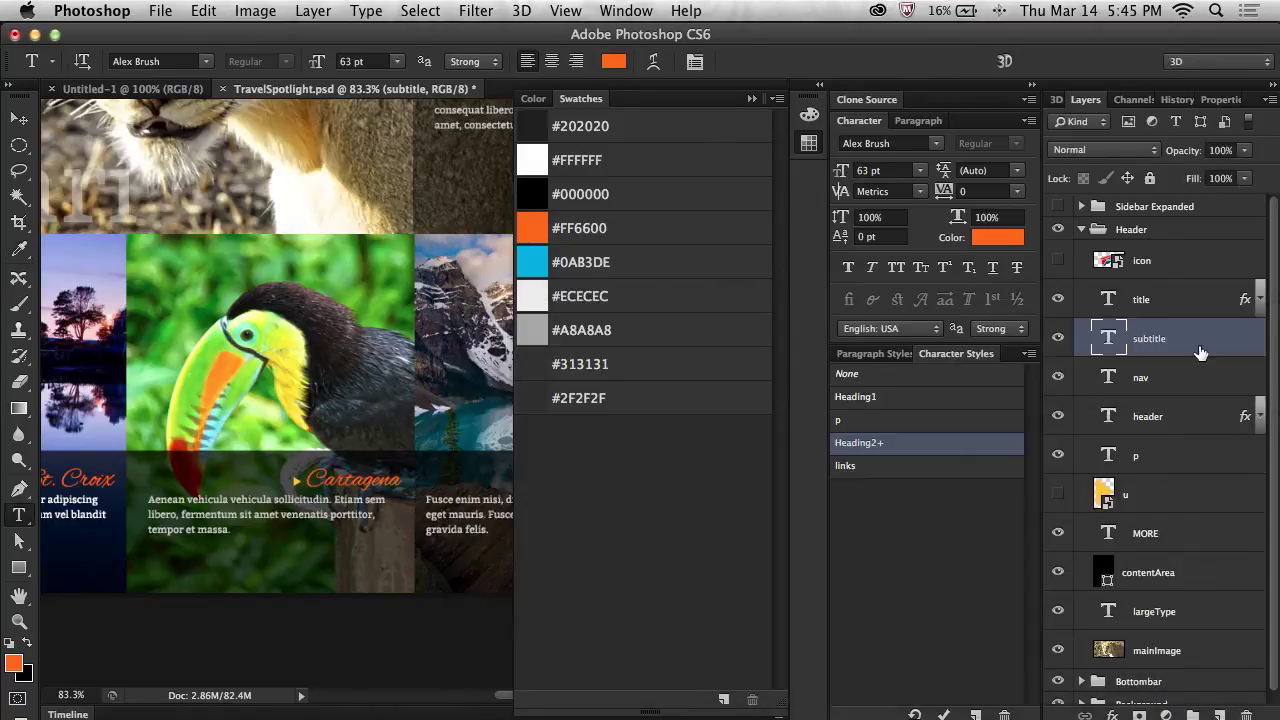
Collapse the Swatches and Character panels and scroll back to the top of the canvas.
click(752, 99)
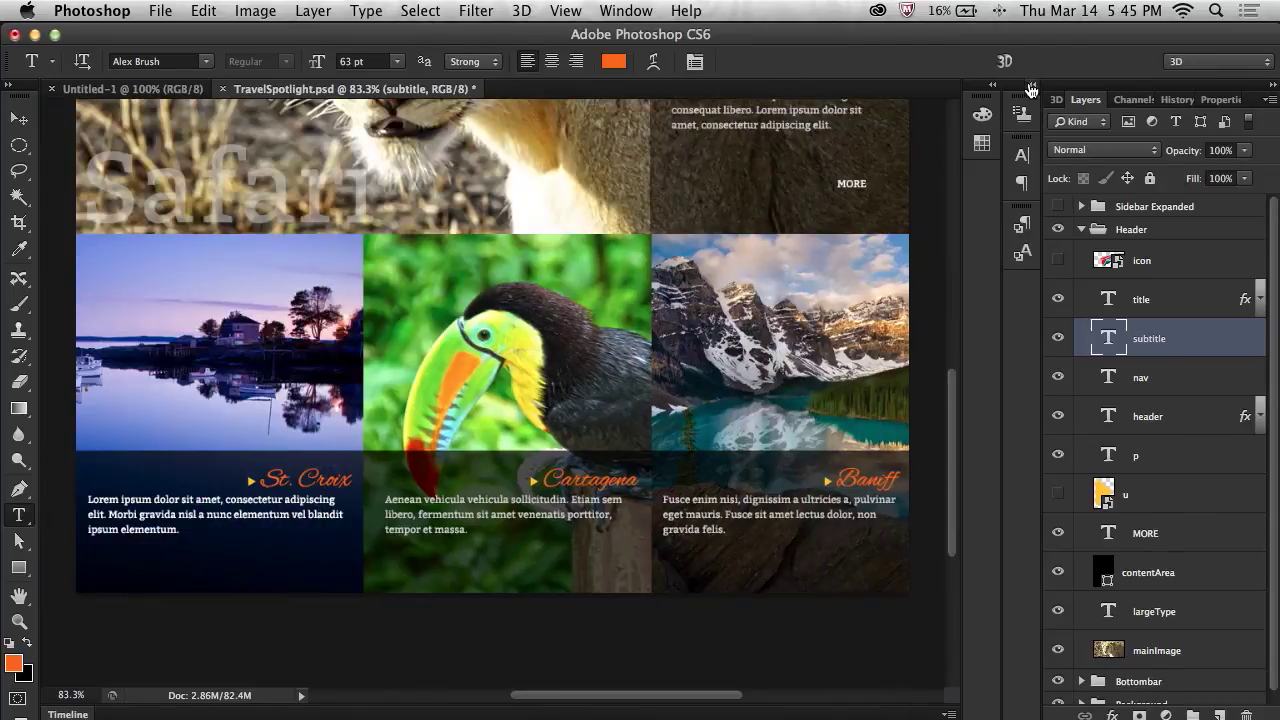
click(1033, 84)
scroll(817, 277, up, 2)
scroll(817, 277, up, 3)
scroll(817, 277, up, 3)
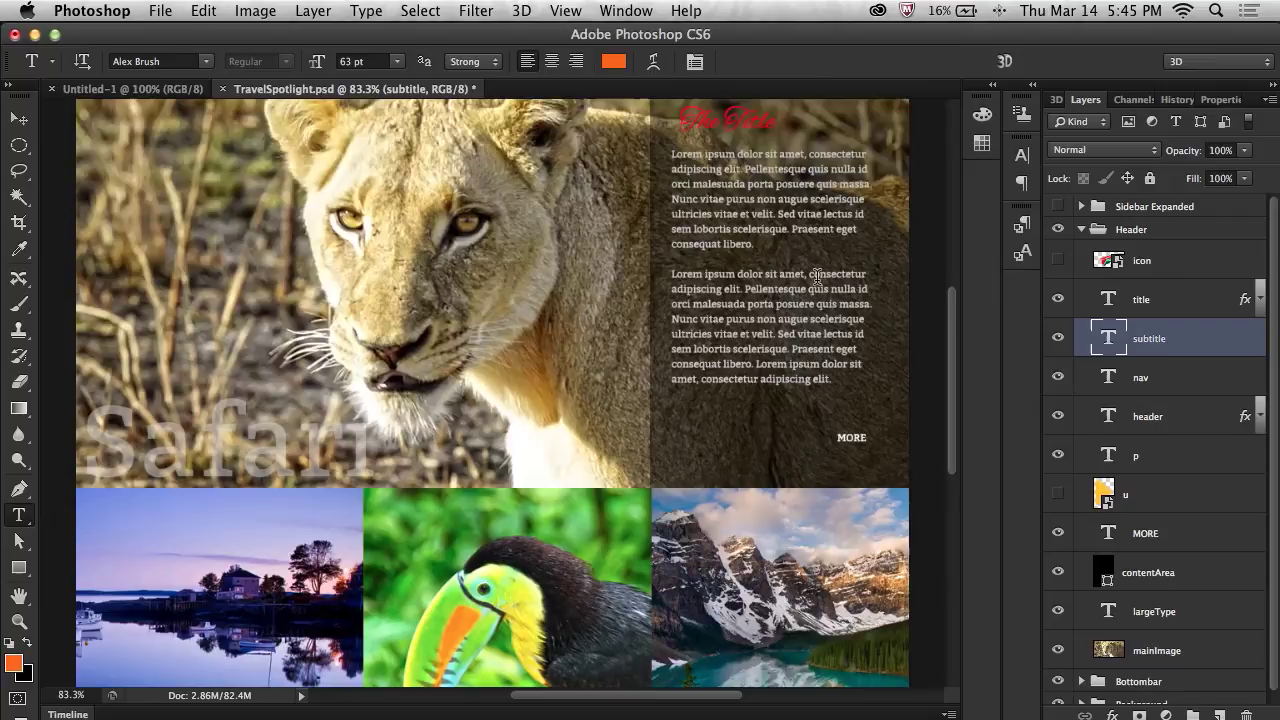
scroll(817, 277, up, 1)
scroll(817, 277, up, 1)
scroll(817, 277, up, 1)
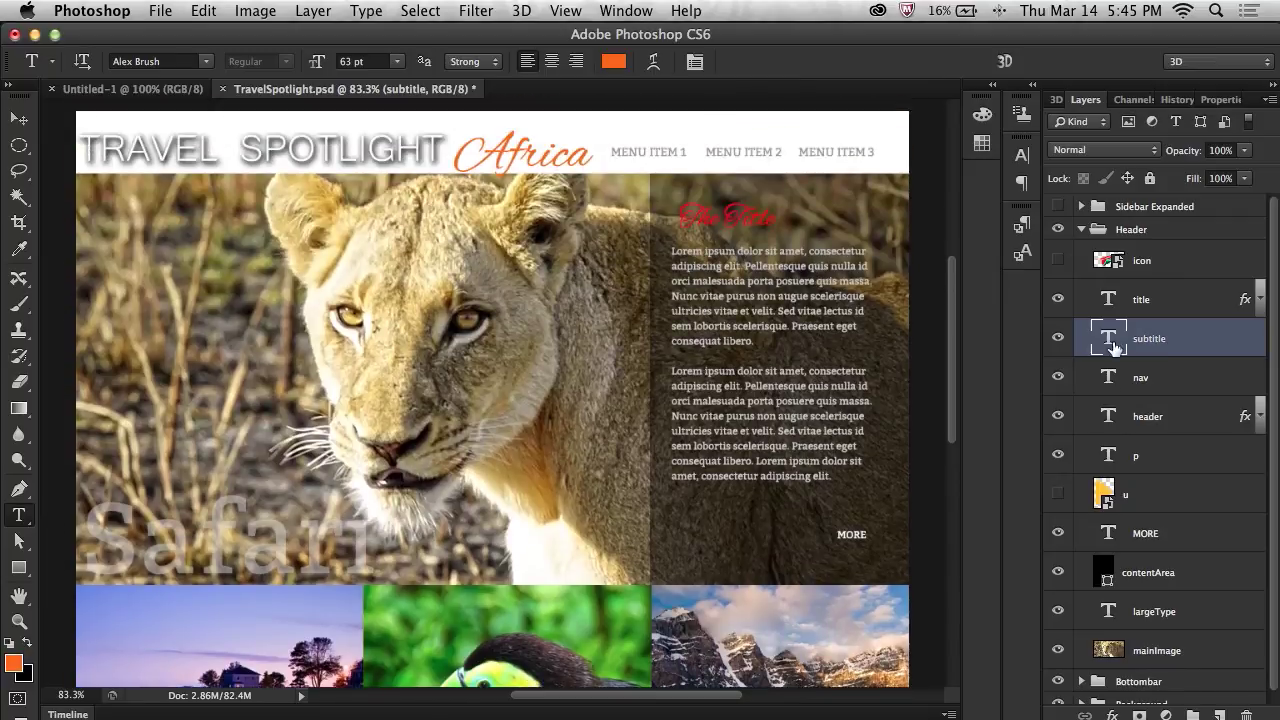
Recolour The Title heading to the orange sampled from the word Africa.
click(1133, 379)
click(1133, 421)
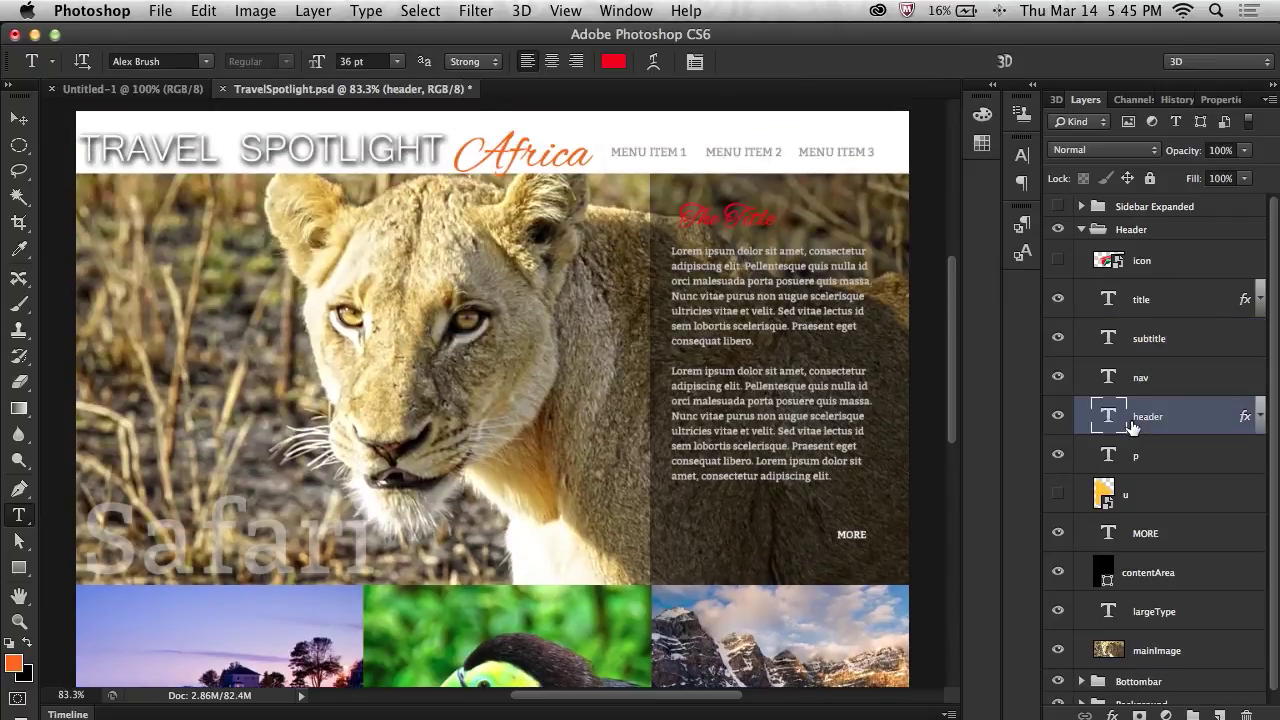
click(613, 62)
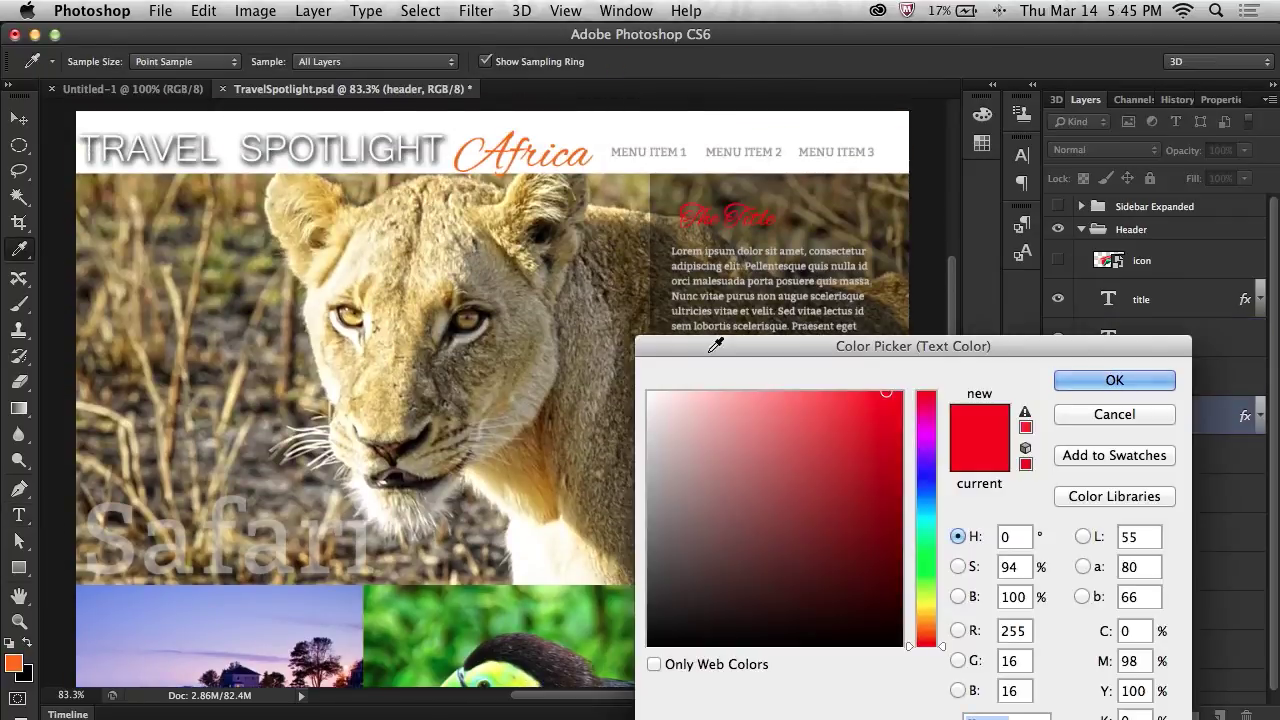
click(517, 128)
click(1112, 380)
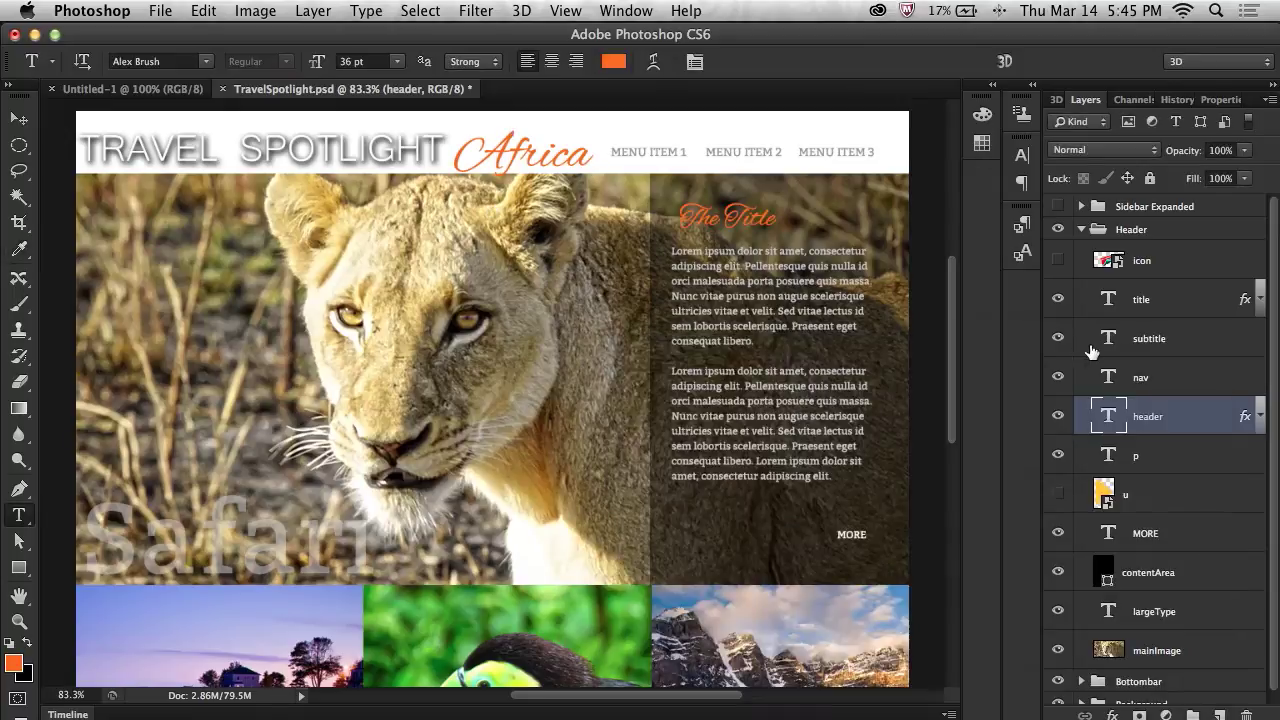
Select the Header group in the Layers panel.
click(1155, 232)
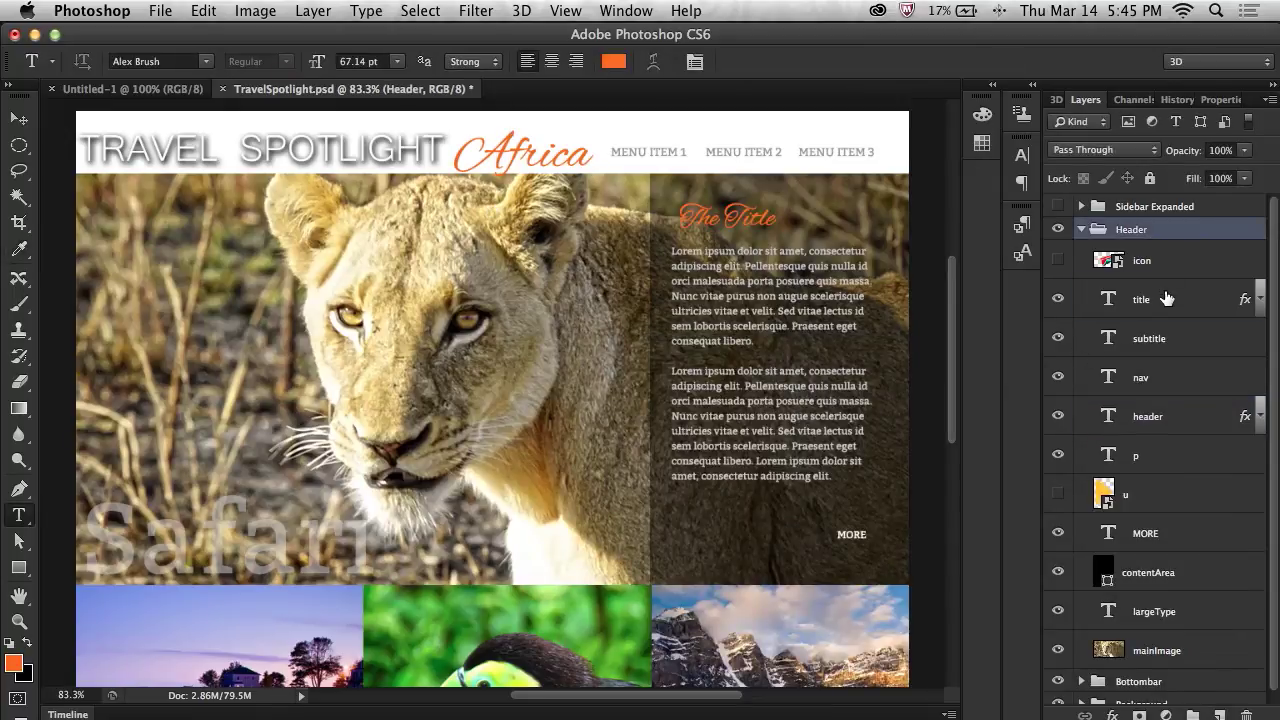
click(1166, 299)
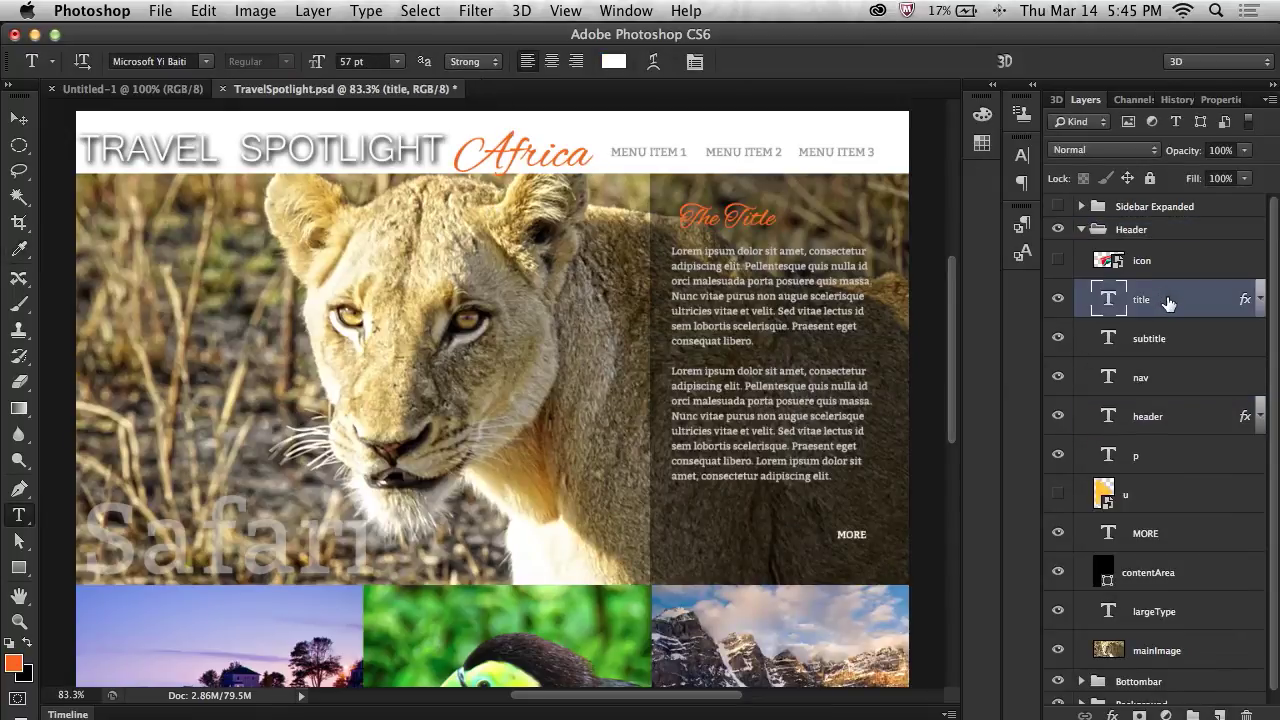
click(1168, 236)
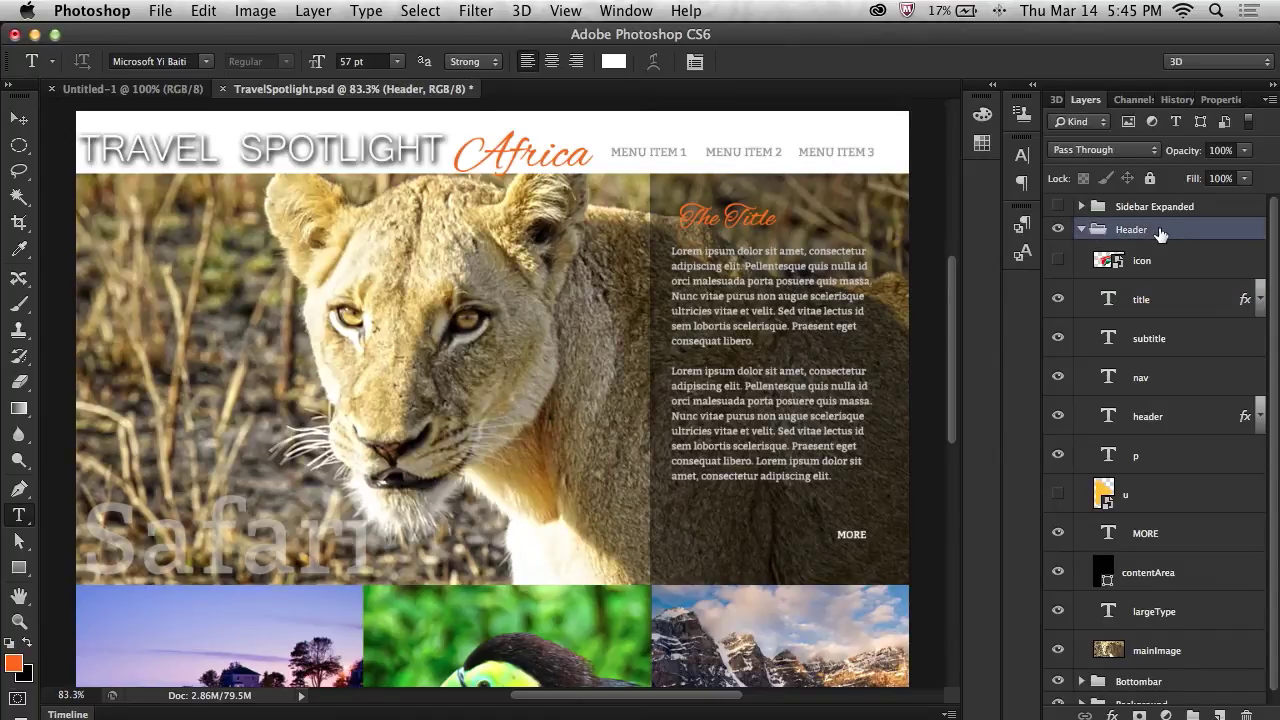
Copy the Header group's styles to the clipboard as CSS.
right_click(1160, 233)
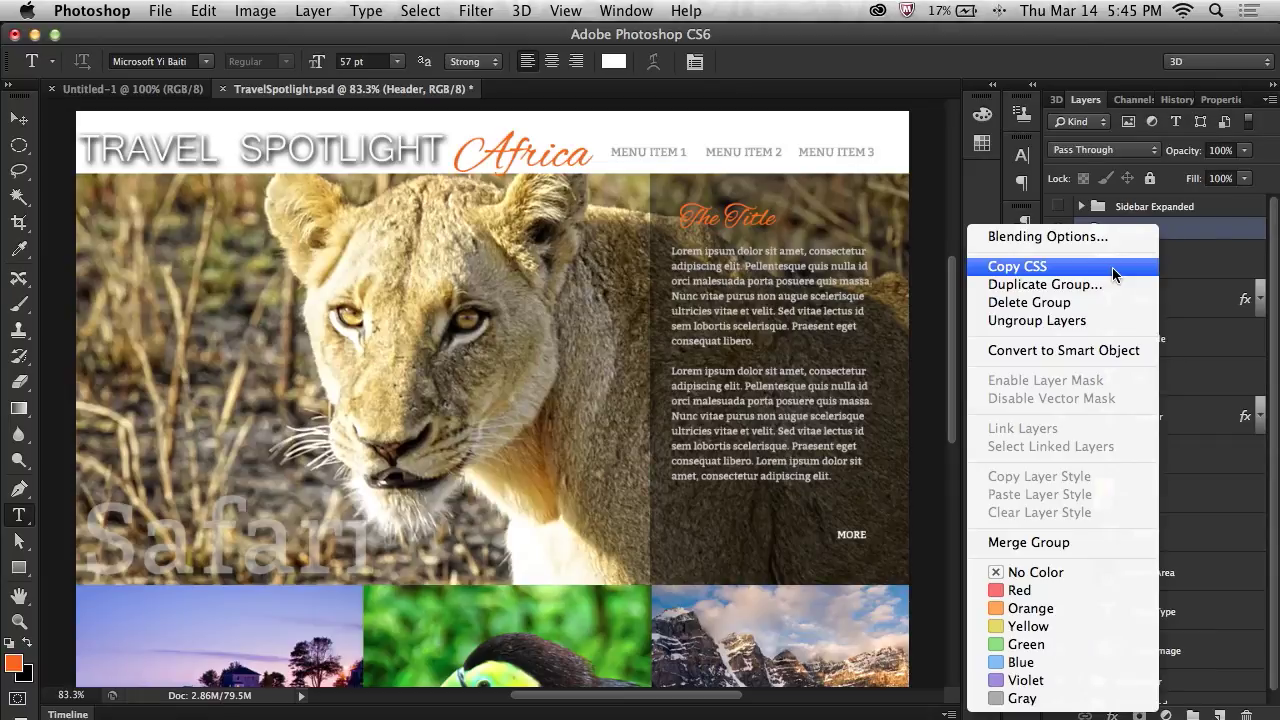
click(1112, 267)
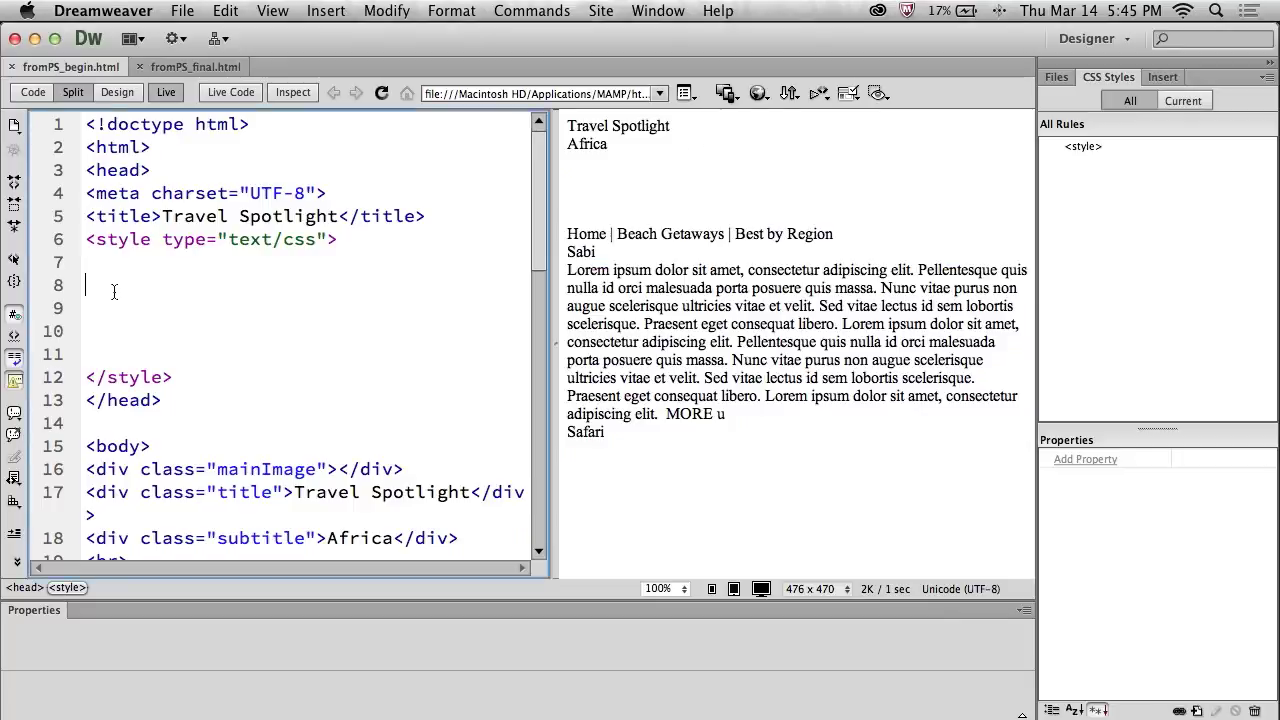
Scroll fromPS_begin.html in Dreamweaver and bring up the context menu inside its empty style block.
scroll(225, 311, down, 4)
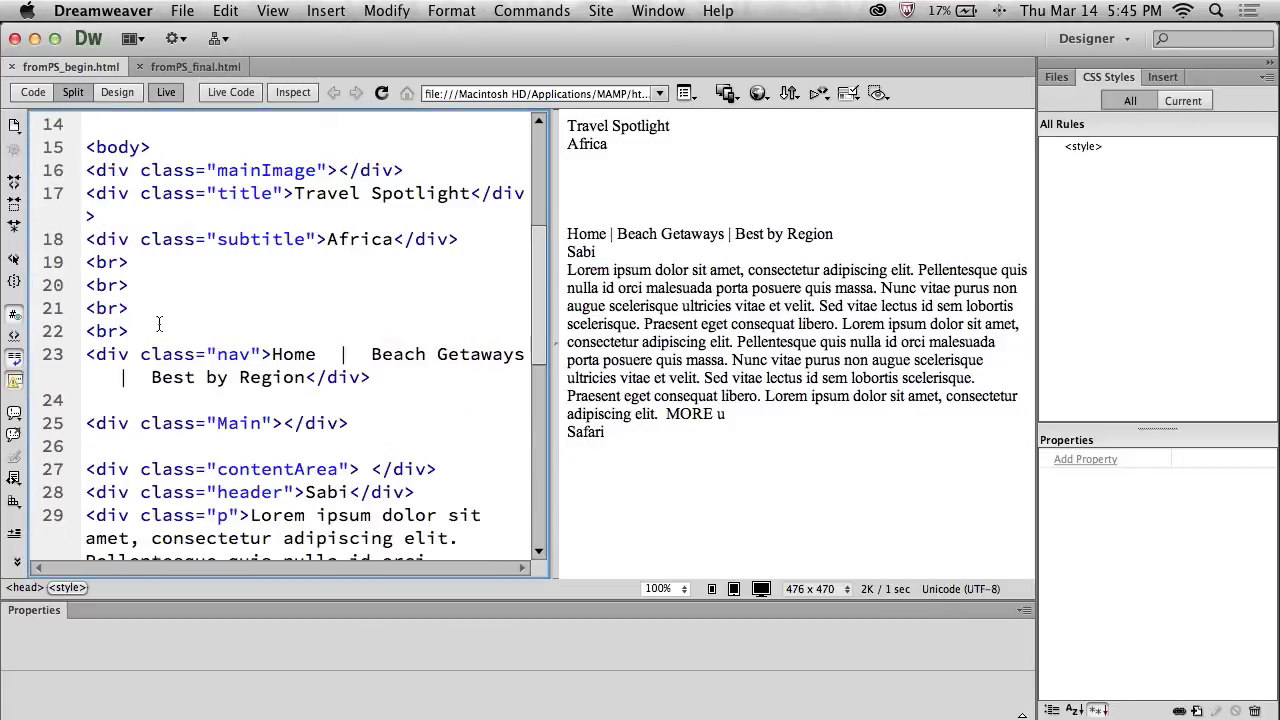
scroll(140, 366, down, 1)
scroll(140, 366, up, 6)
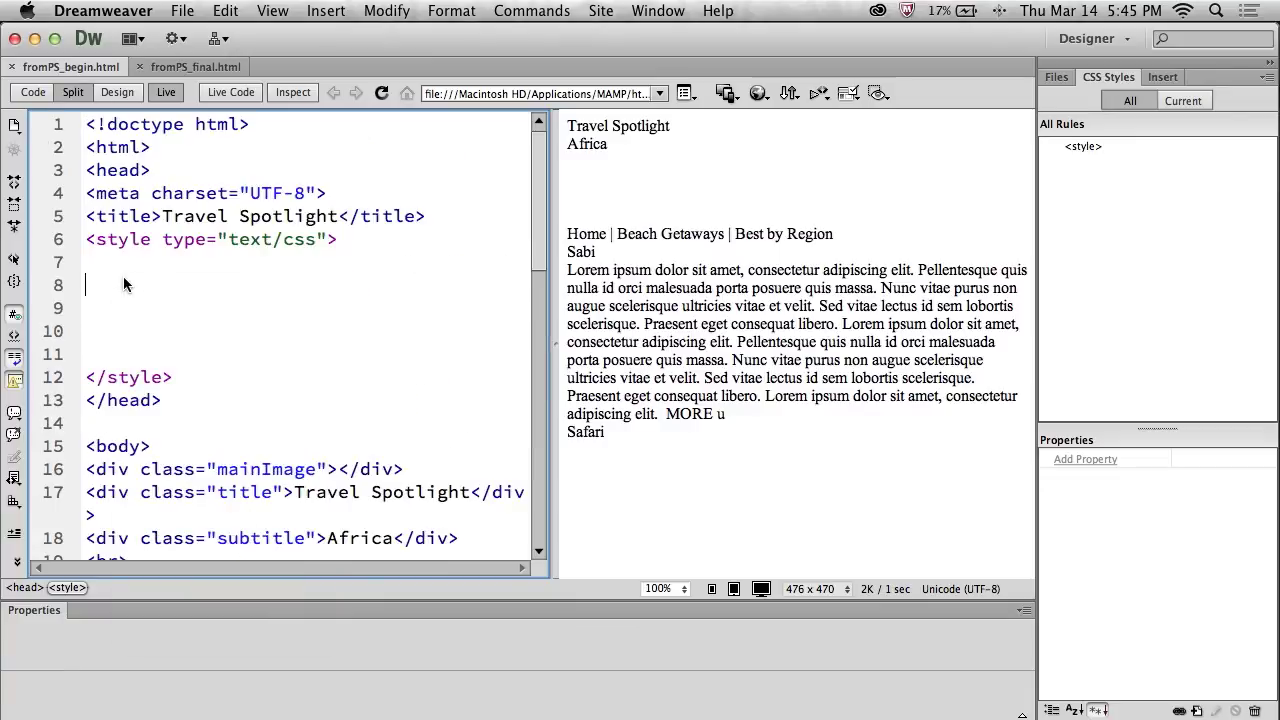
right_click(124, 285)
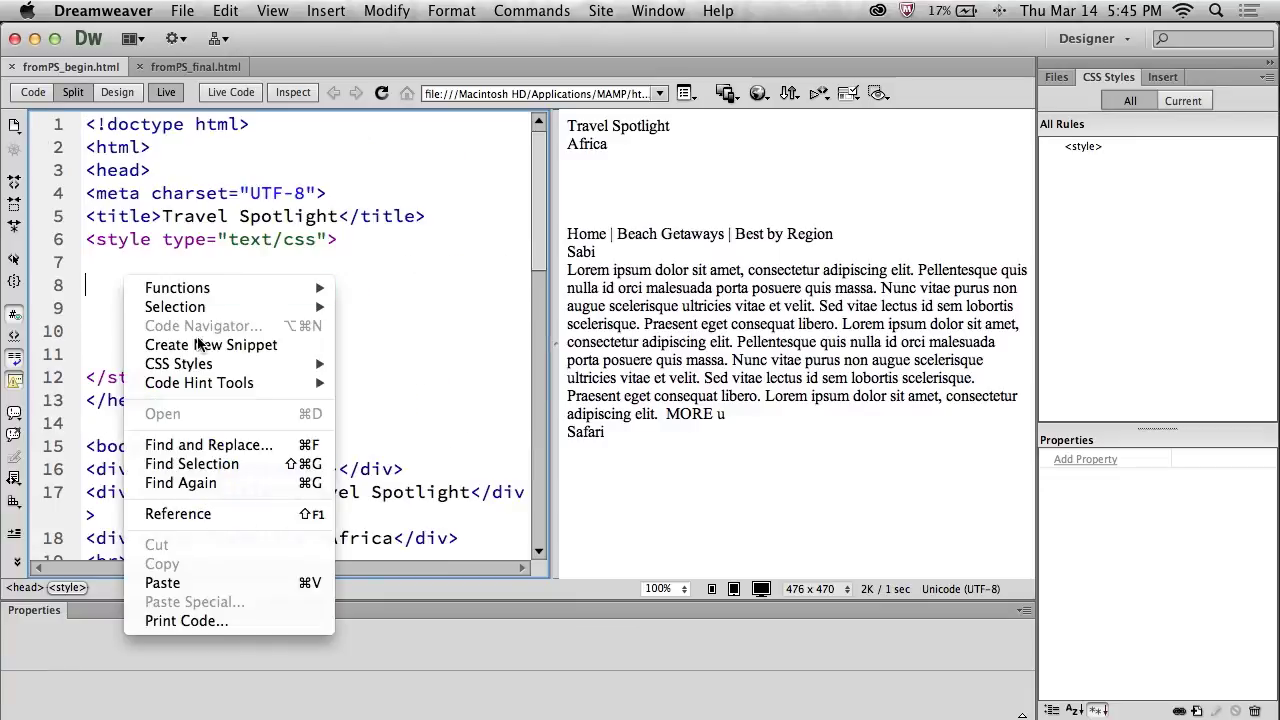
Paste the Photoshop CSS into fromPS_begin.html's style block, refresh, and widen the live view.
click(229, 583)
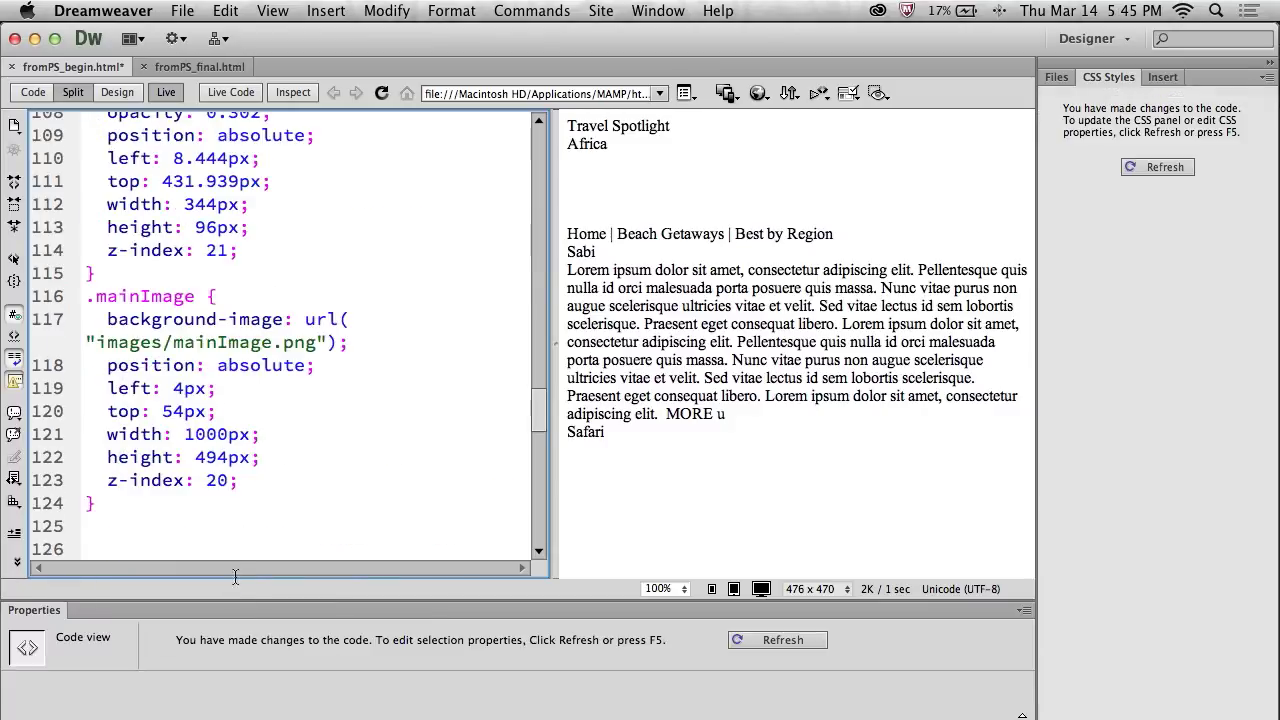
click(601, 303)
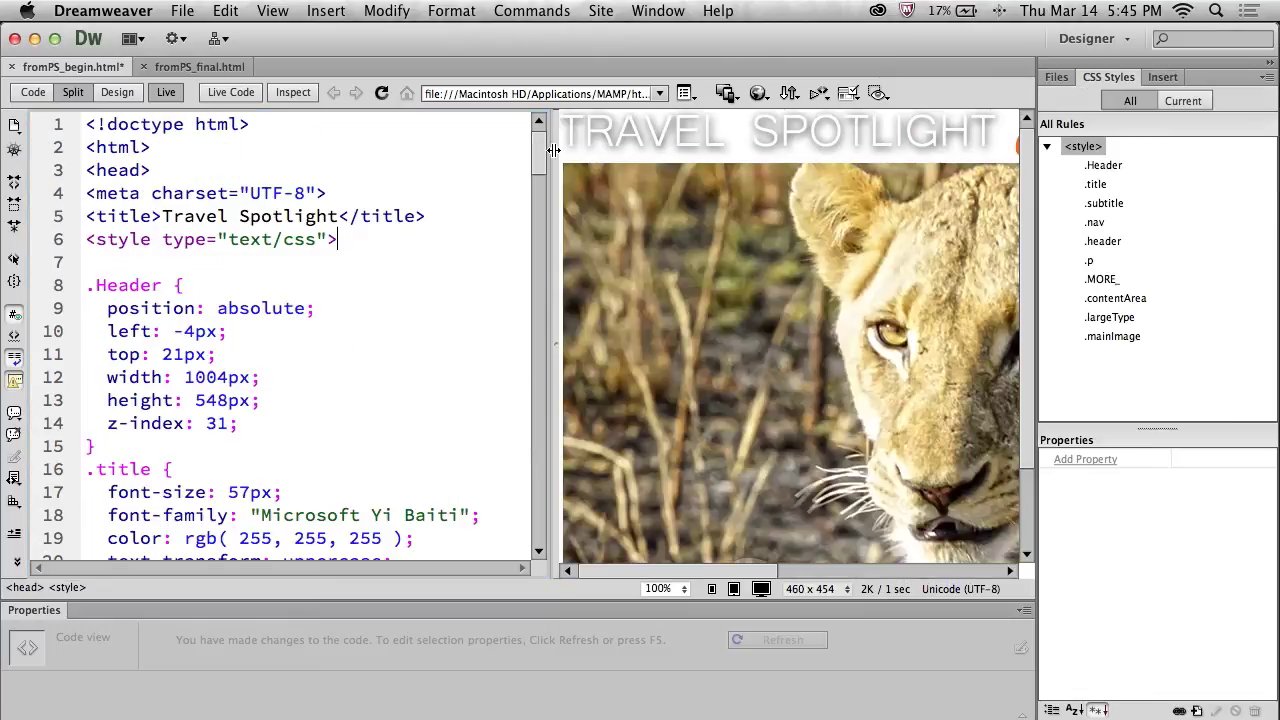
mouse_move(553, 150)
mouse_down()
mouse_move(138, 148)
mouse_move(470, 171)
mouse_move(395, 192)
mouse_up()
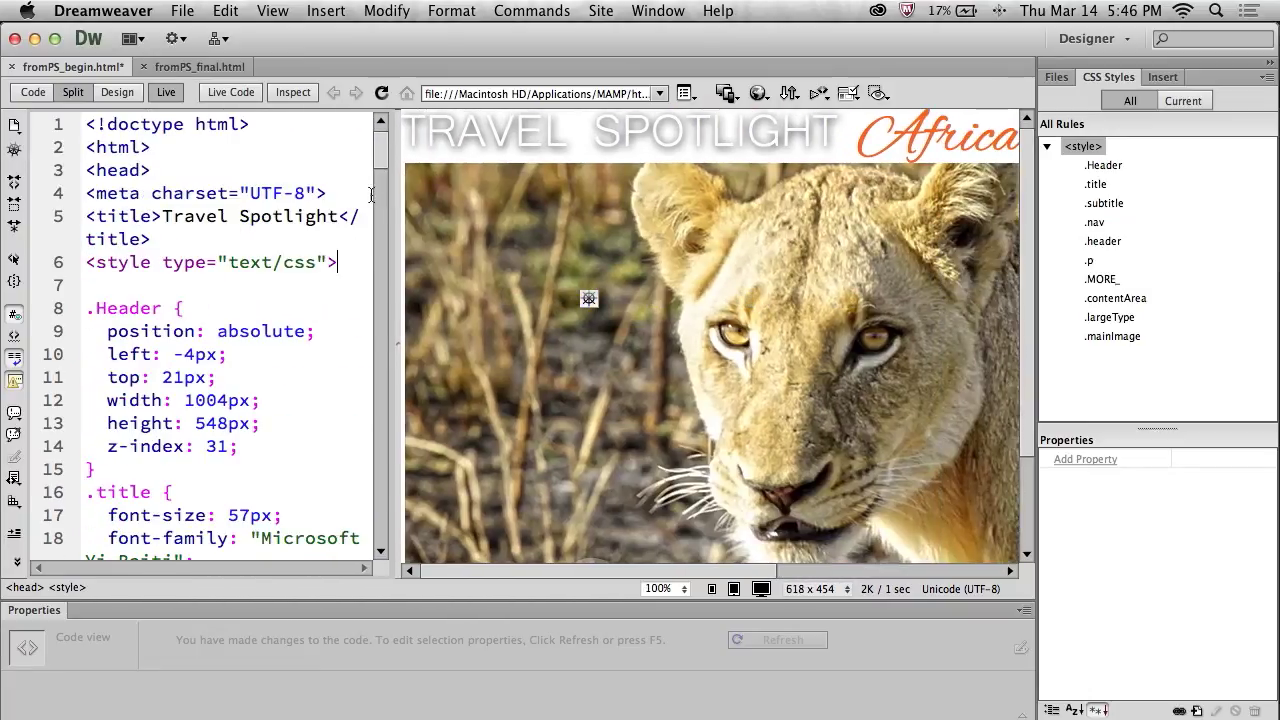
Inspect the pasted .subtitle rule's width and height values.
scroll(198, 297, down, 1)
scroll(198, 297, down, 7)
scroll(198, 297, down, 3)
scroll(198, 297, down, 1)
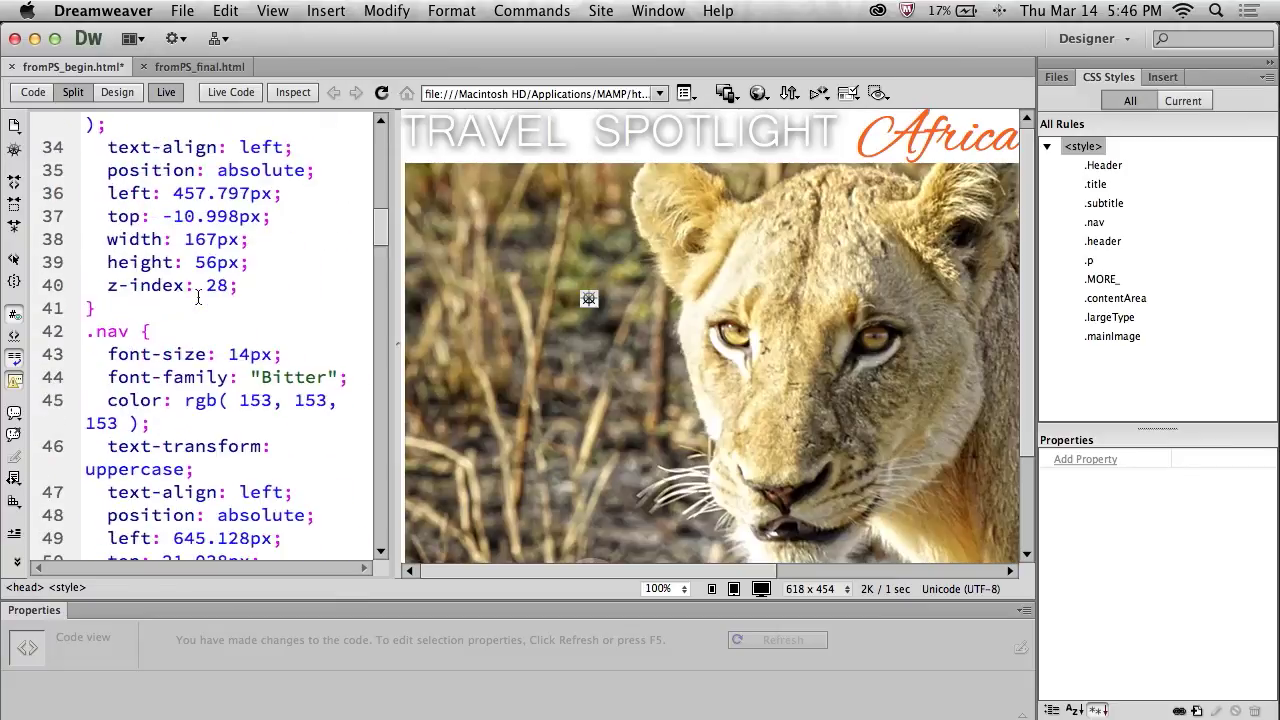
double_click(204, 239)
double_click(207, 262)
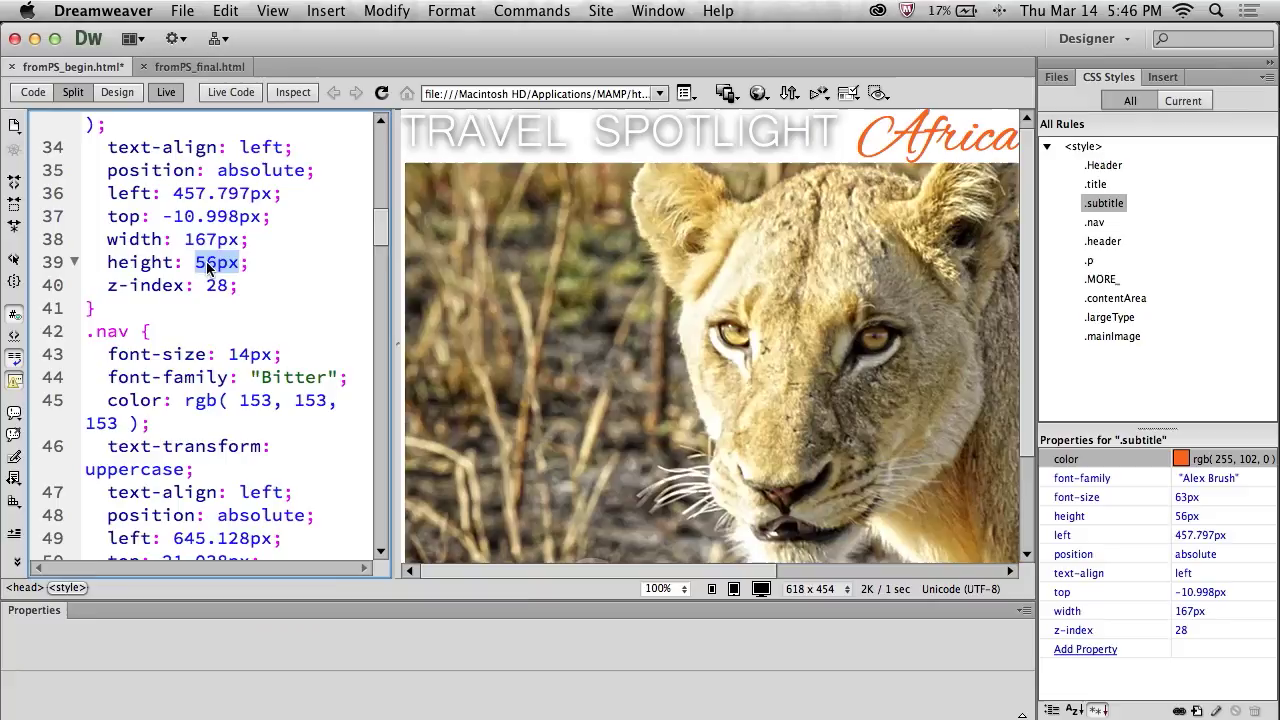
Check the .title rule in fromPS_final.html and preview that page in Chrome.
click(187, 70)
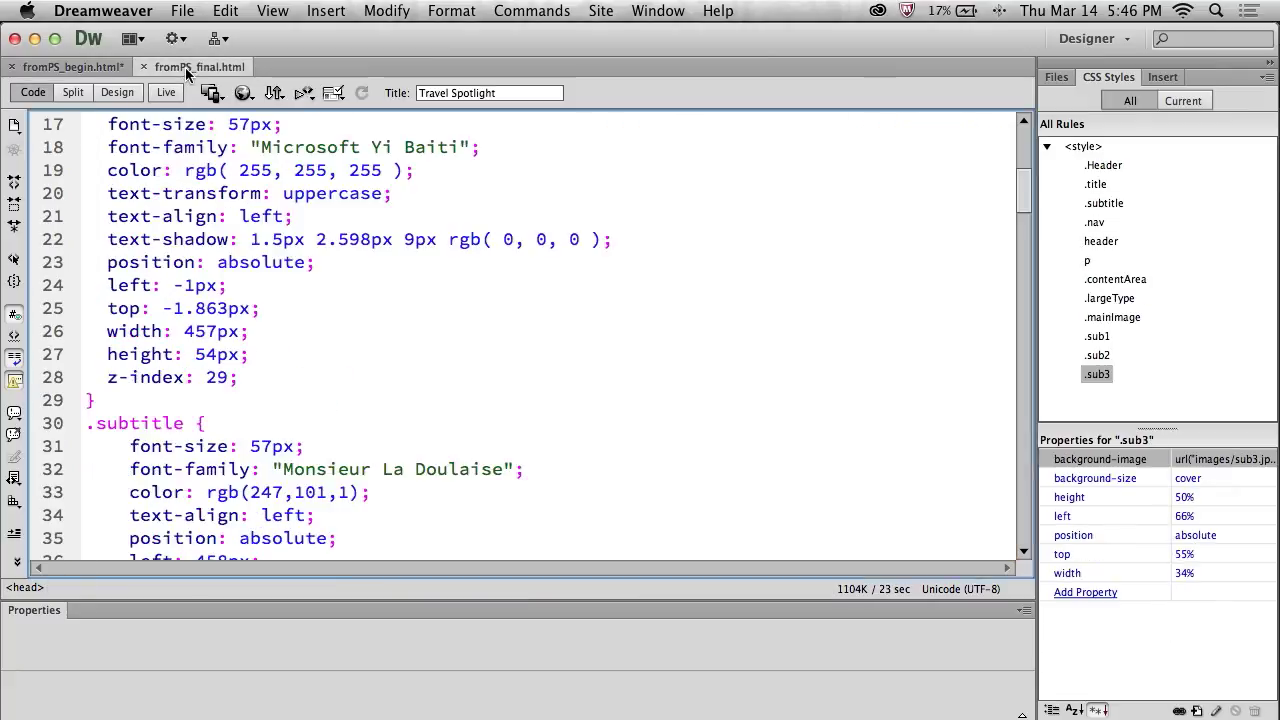
click(188, 185)
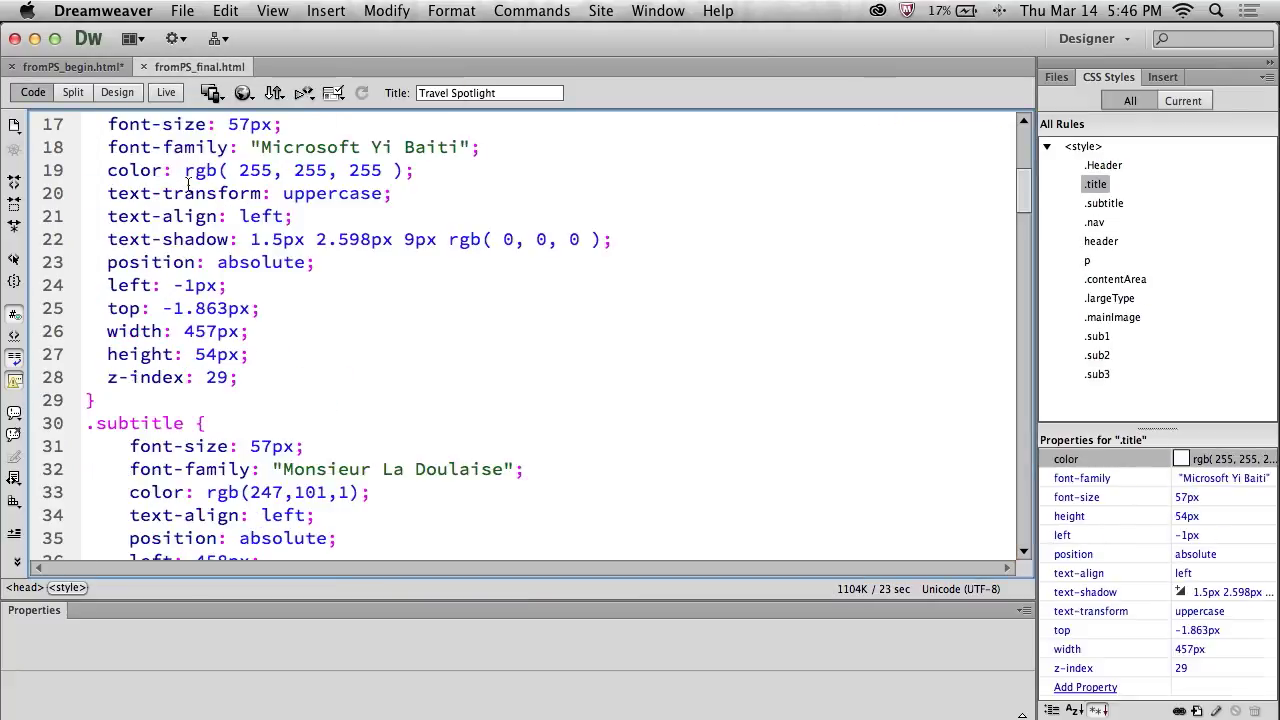
key(F12)
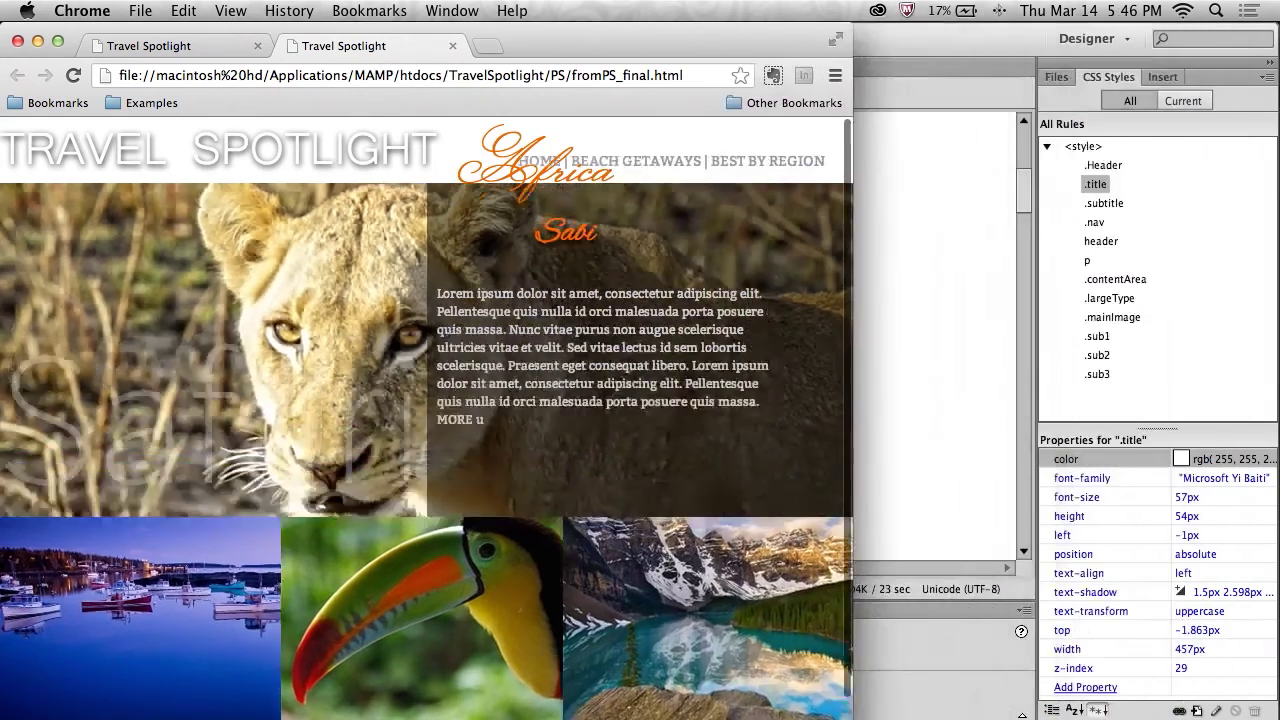
Resize Chrome to check the layout reflow, then return to the Travel Spotlight index.html tab.
mouse_move(1275, 712)
mouse_down()
mouse_move(1230, 712)
mouse_move(1270, 711)
mouse_up()
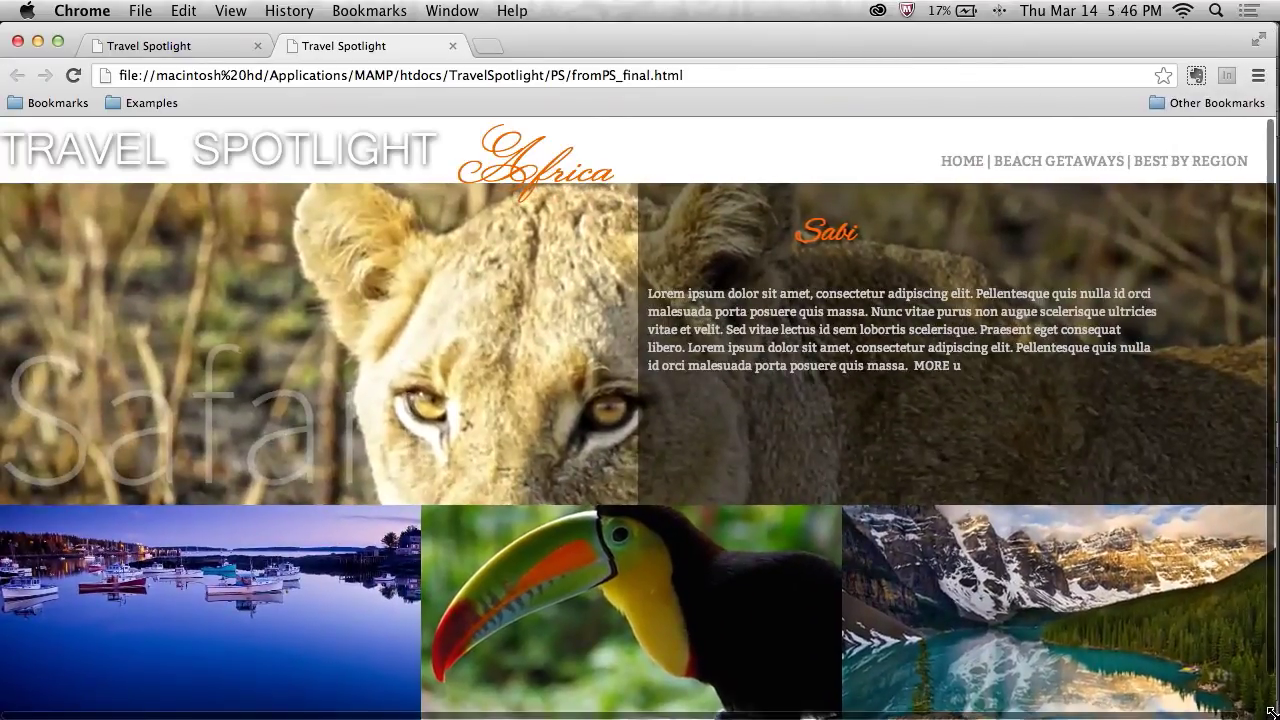
click(178, 50)
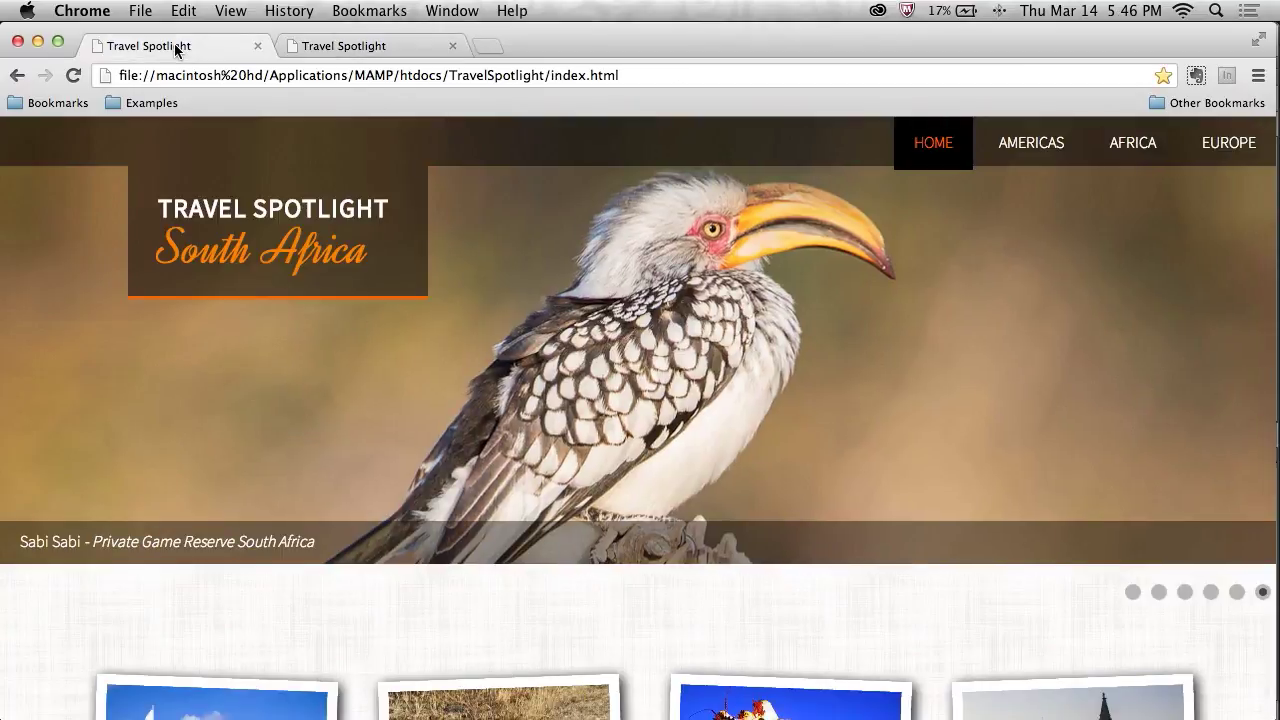